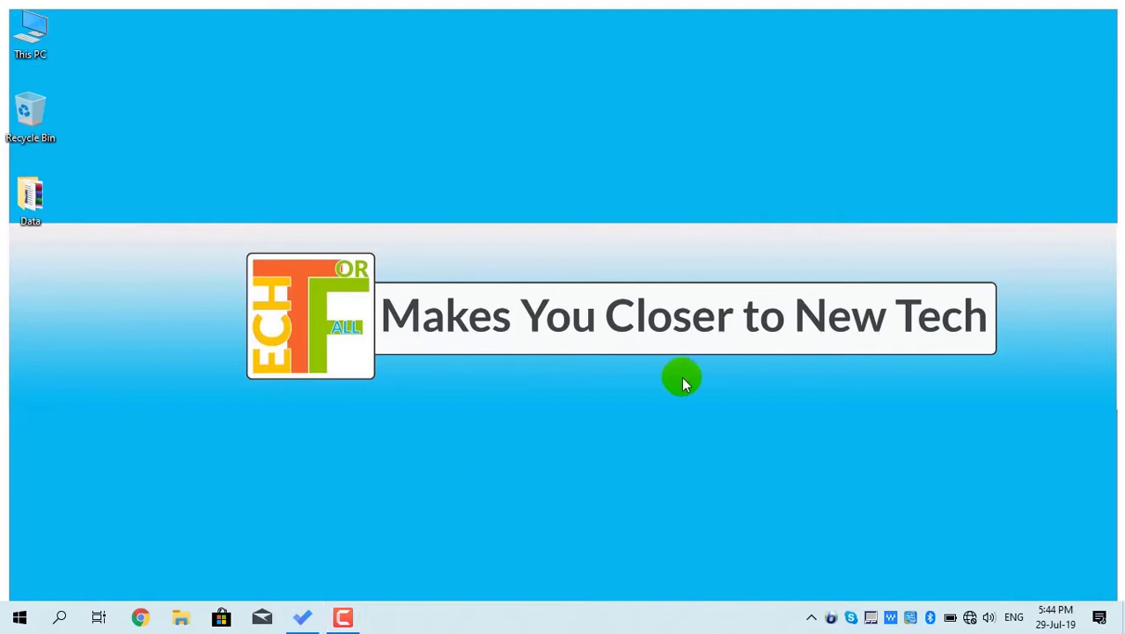
- Run ncpa.cpl from the Run box to open Network Connections
key("super+r")
type("ncpa.cpl")
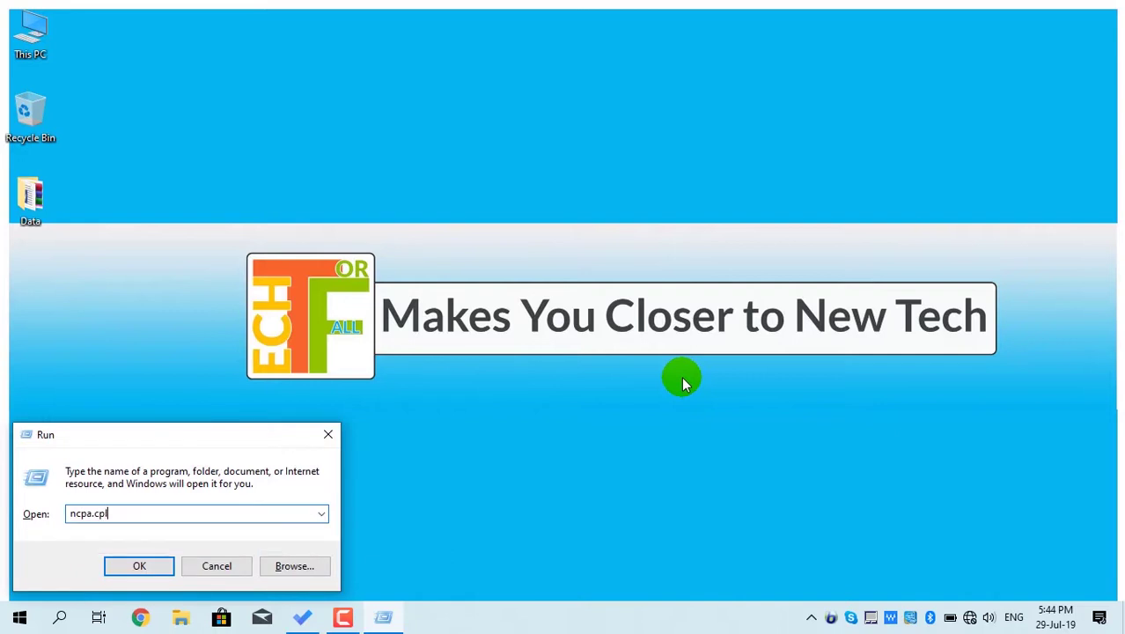
left_click(143, 565)
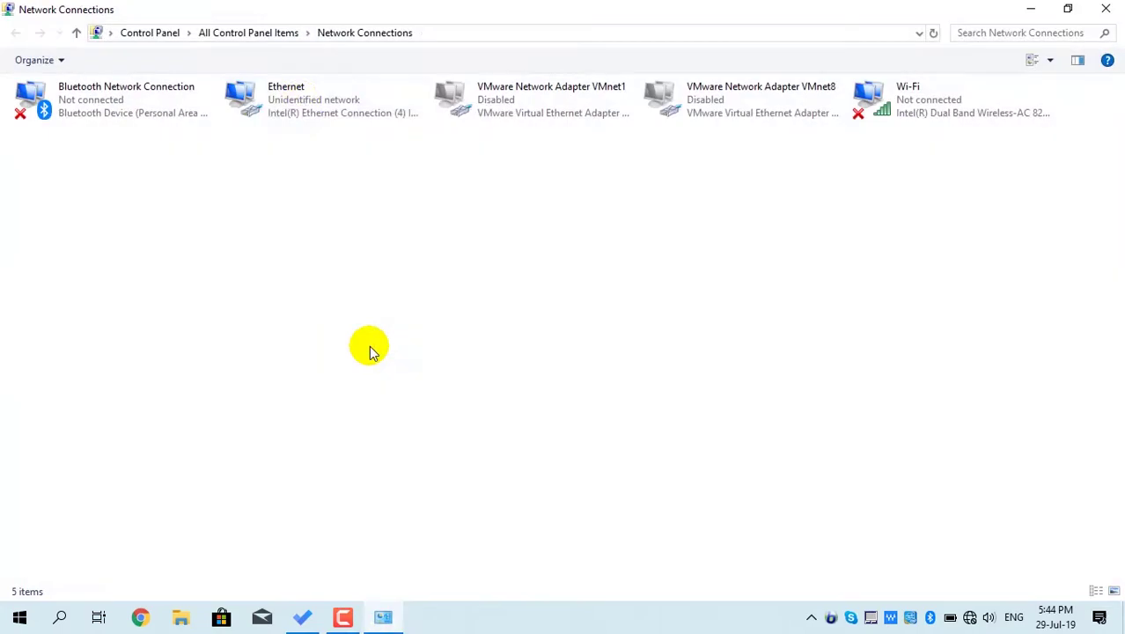
- Open the Ethernet adapter's IPv4 properties and switch to a fixed IP address
right_click(302, 105)
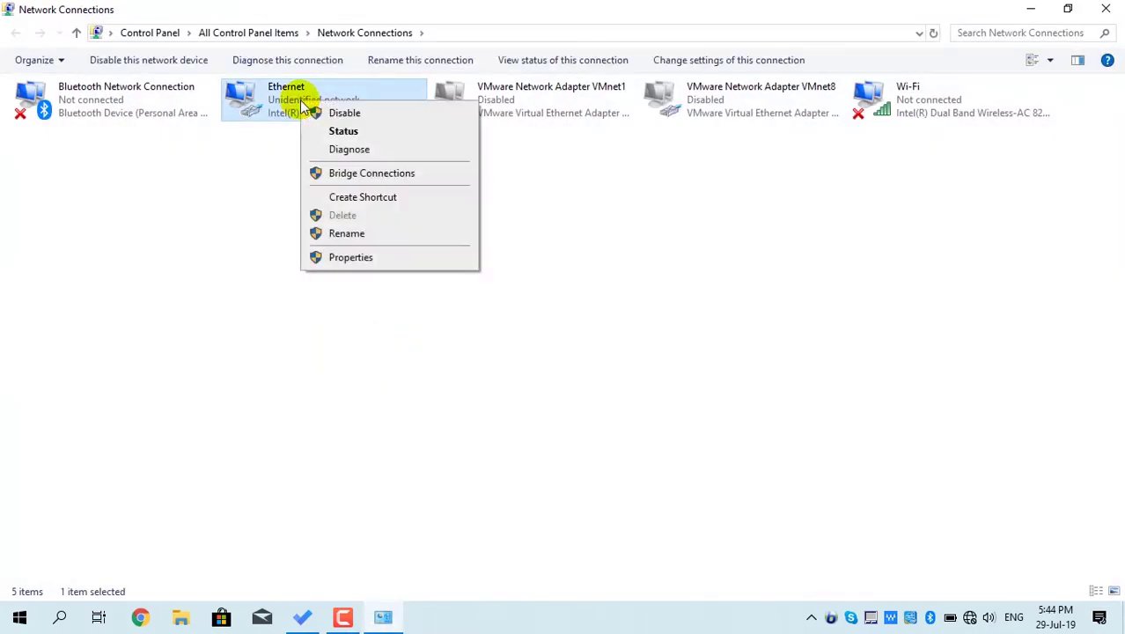
left_click(385, 258)
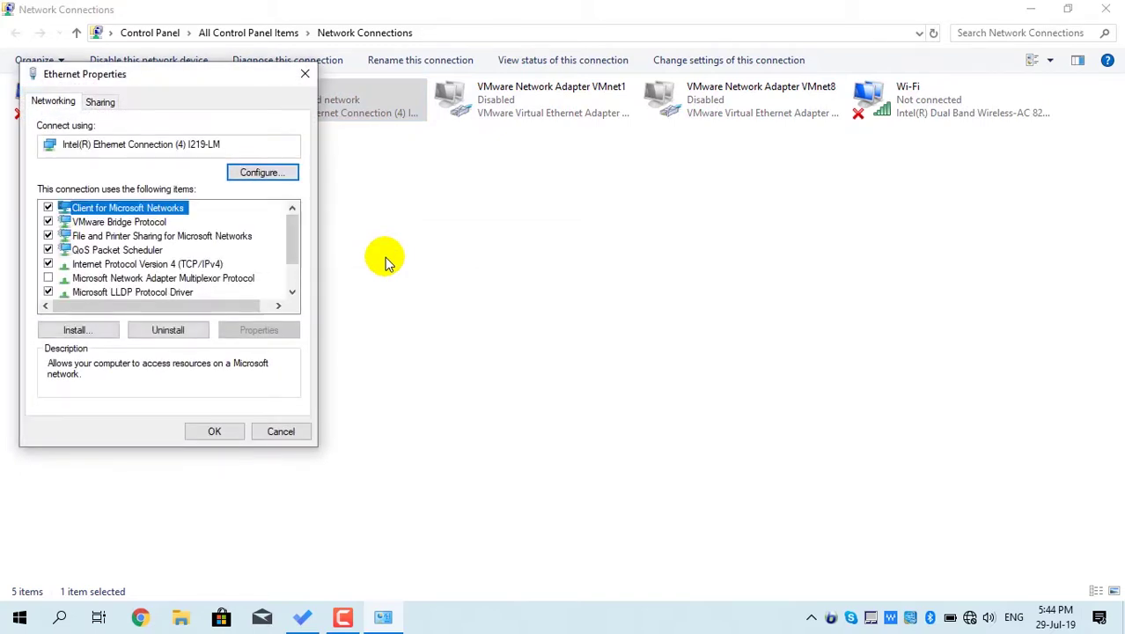
left_click(179, 264)
double_click(179, 264)
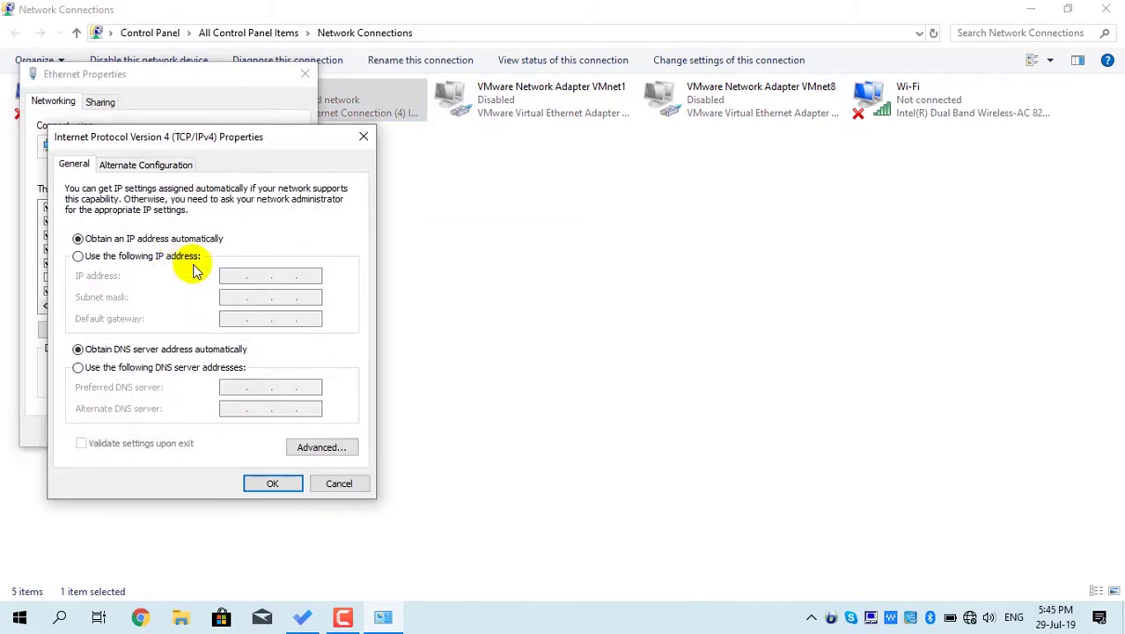
left_click(168, 258)
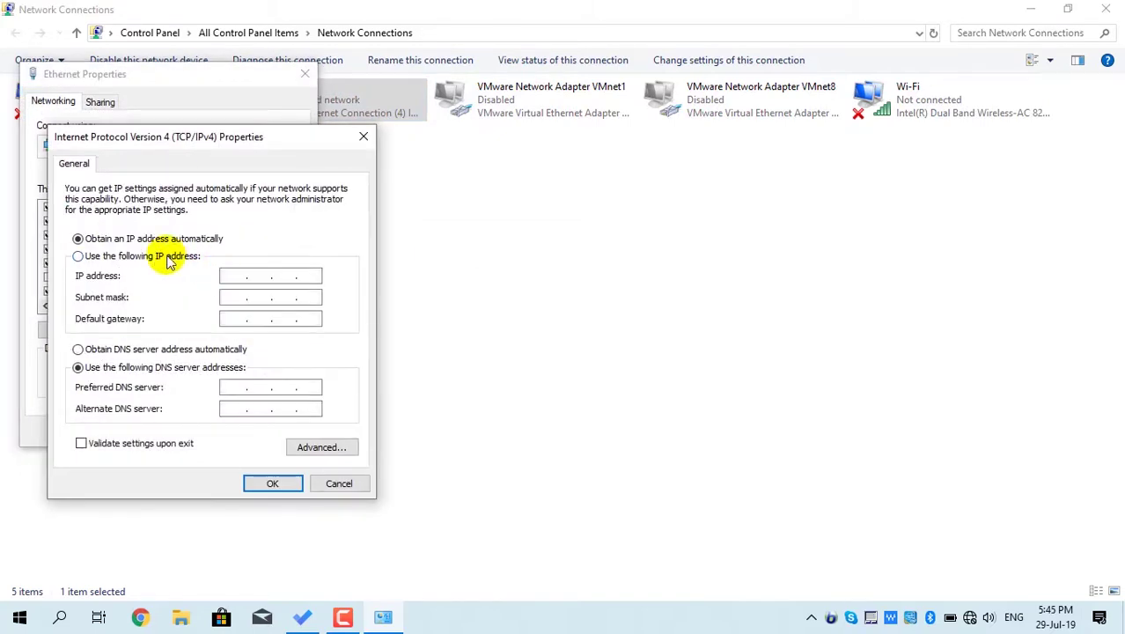
- Enter IP 192.168.10.1, mask 255.255.255.0, gateway 192.168.10.10, save, and allow discovery
left_click(232, 276)
type("192 . 168 . ")
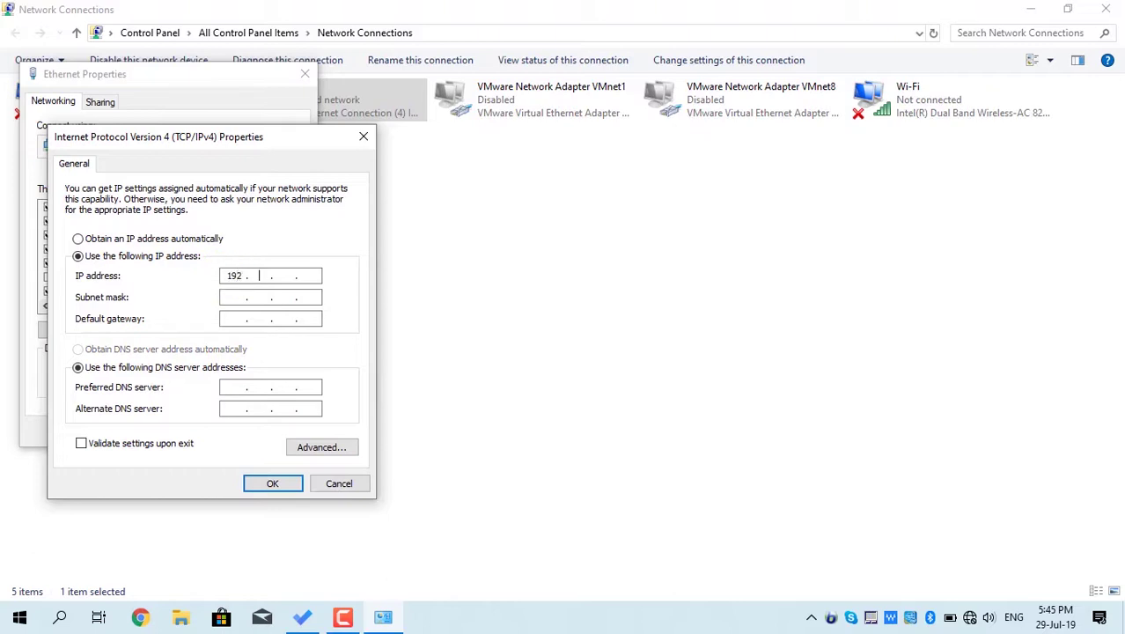
type("10 . 1")
key("Tab")
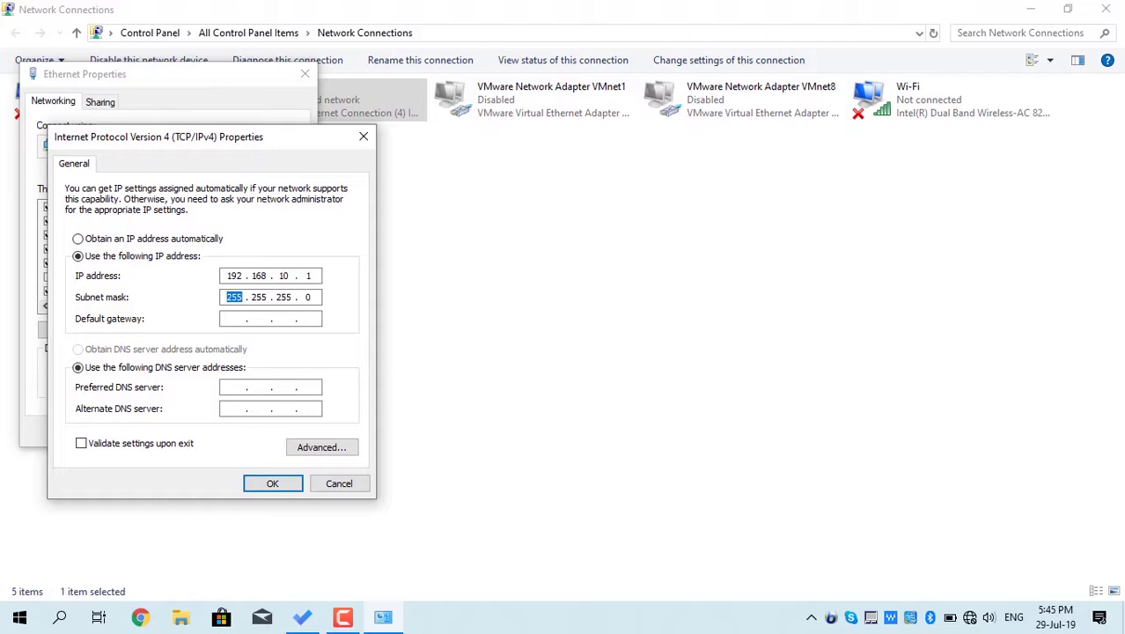
left_click(234, 318)
type("192 . 168 . 10 . 10")
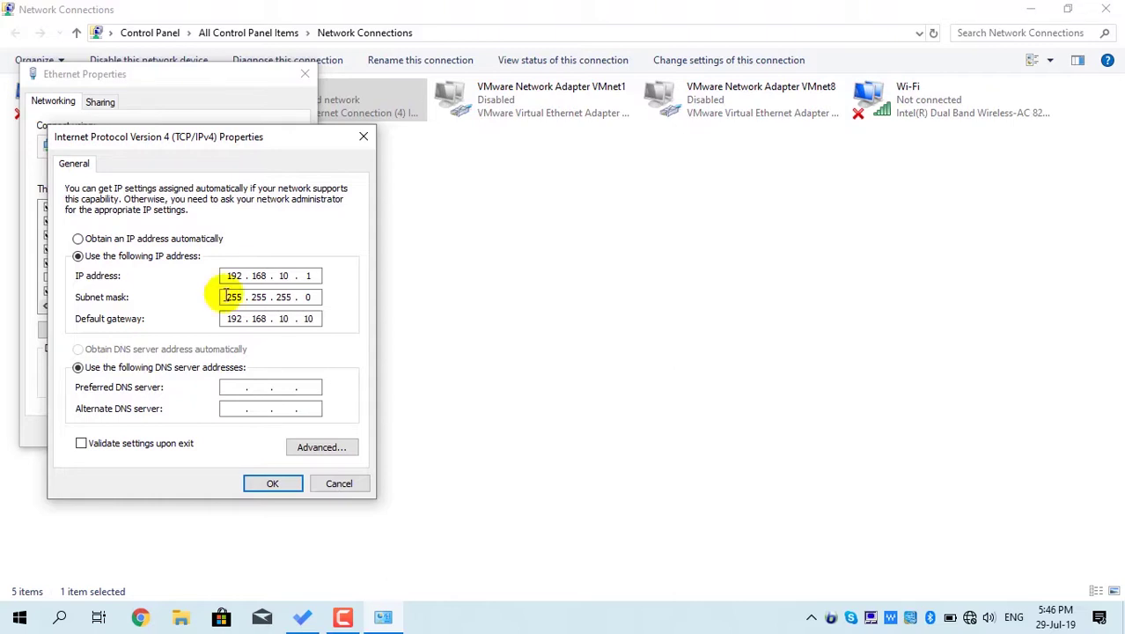
left_click(278, 485)
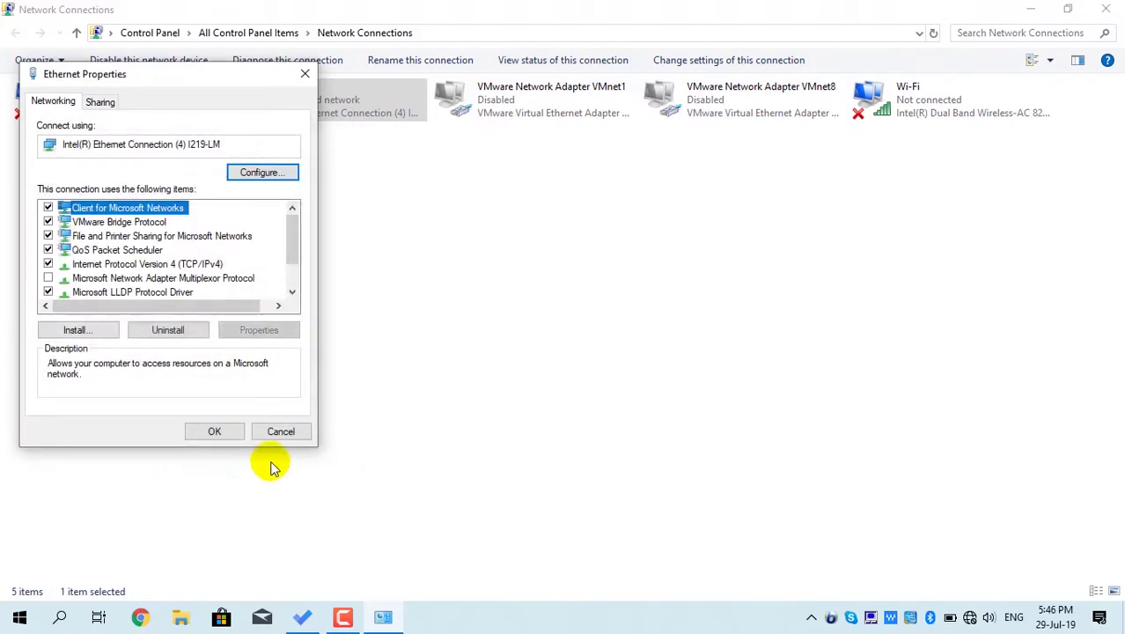
left_click(230, 436)
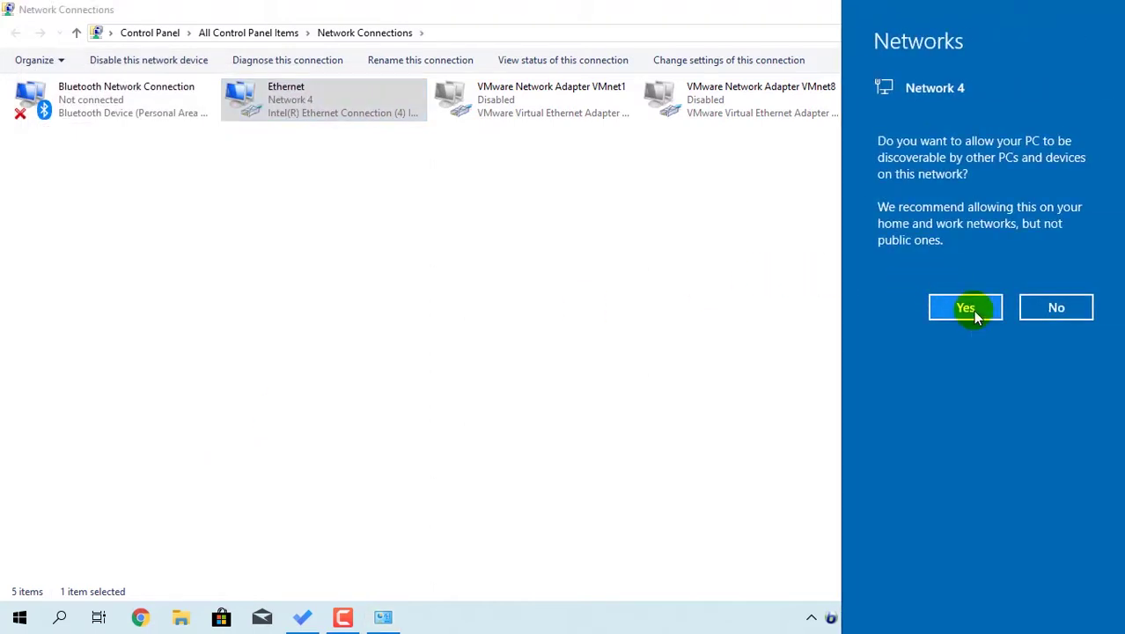
left_click(965, 308)
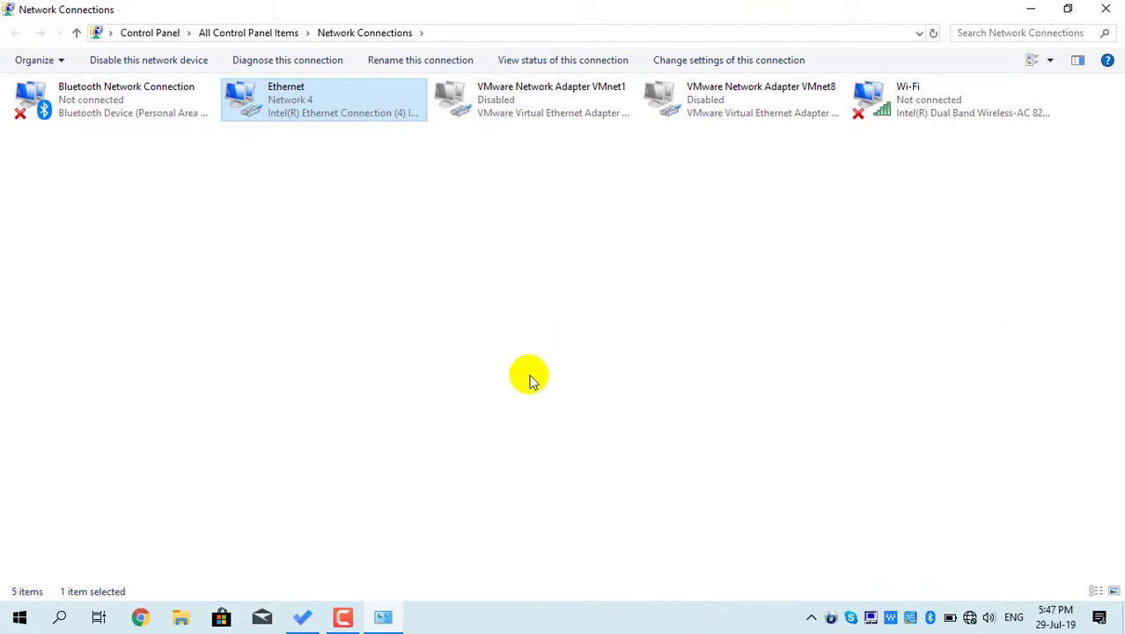
left_click(144, 618)
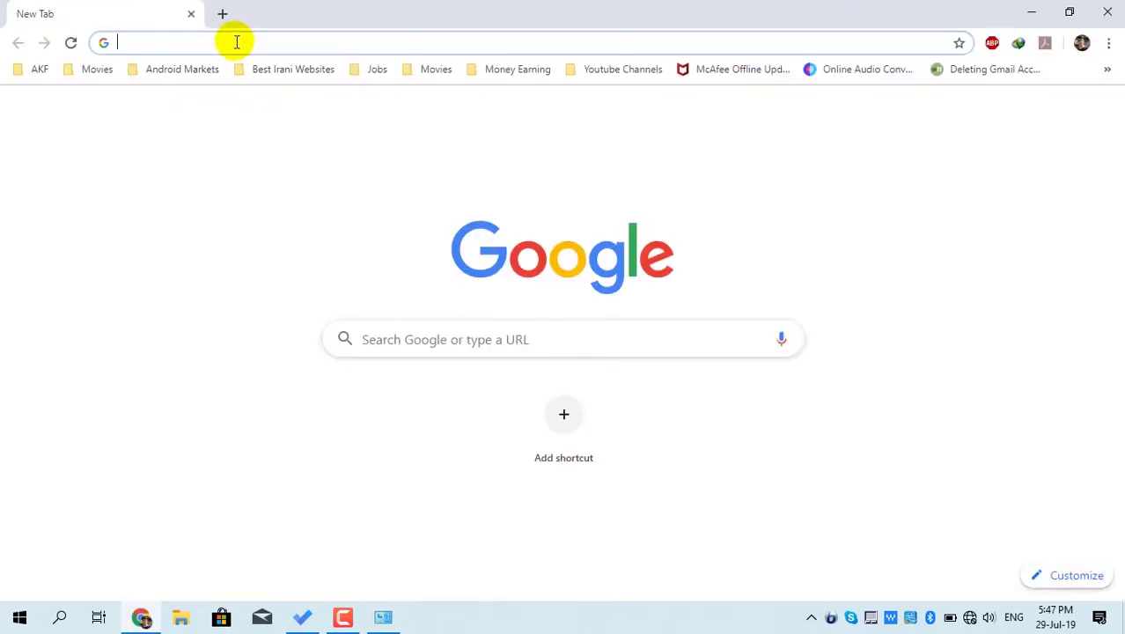
- Browse to 192.168.10.10 and log in with the admin username and password
type("192.168.10.10")
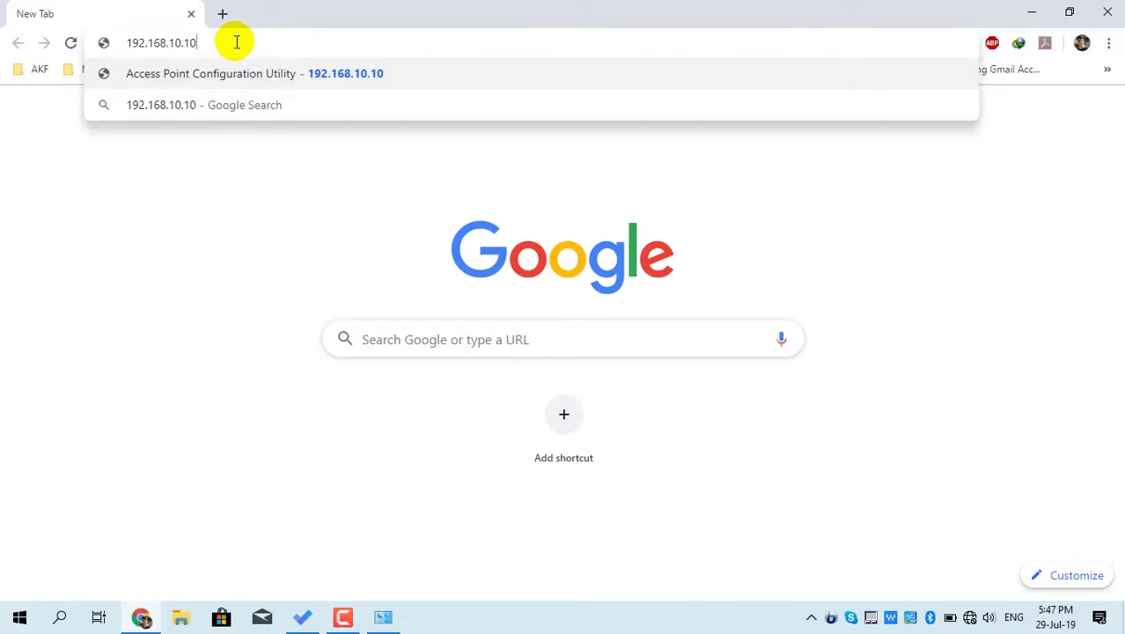
key("Return")
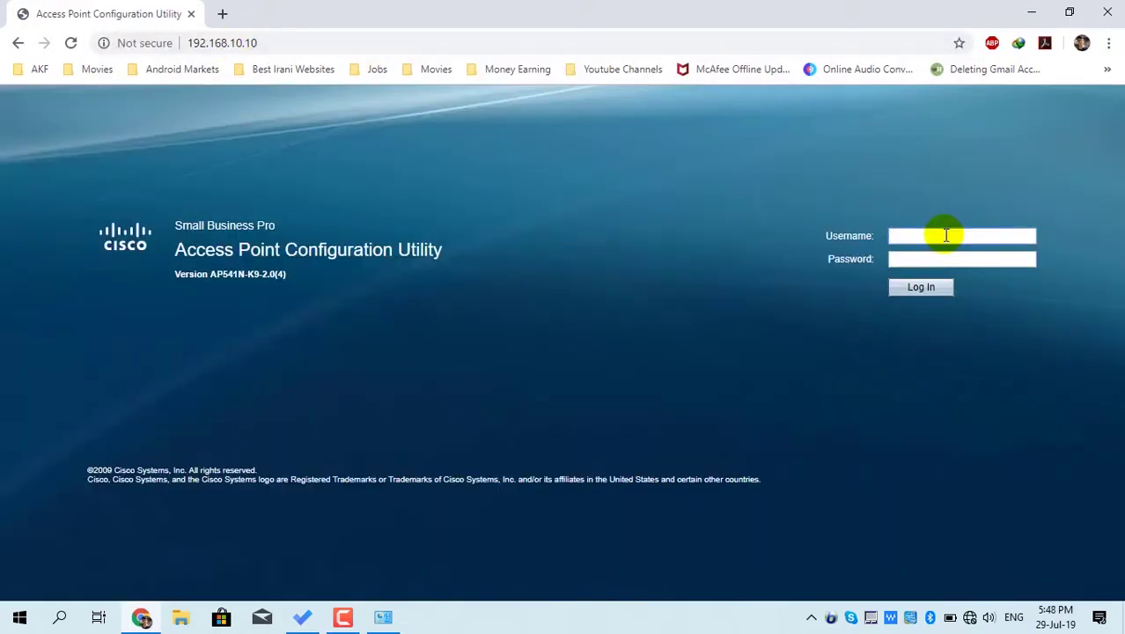
type("cisco")
key("Tab")
type("cisco")
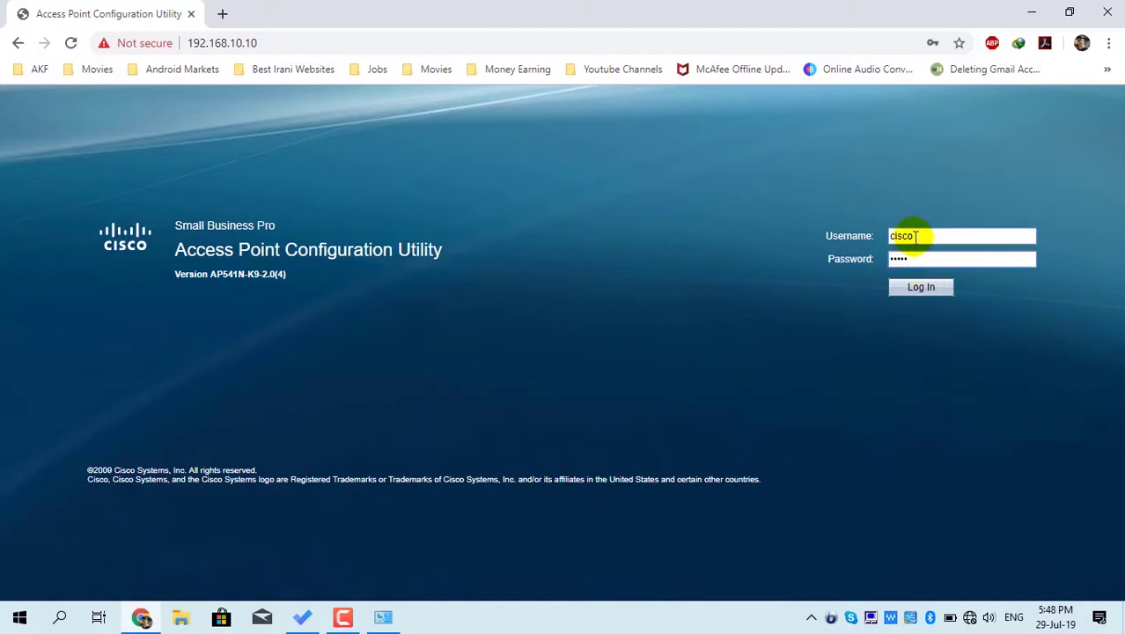
left_click(922, 287)
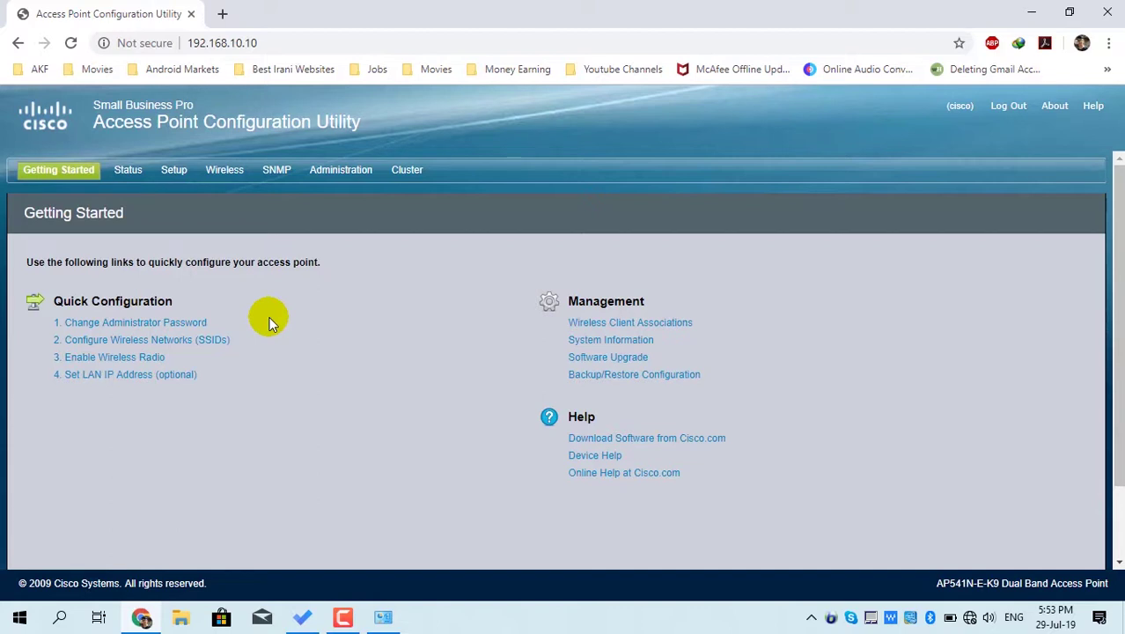
- Check Device Information, Network Interfaces, Traffic Statistics and Associated Clients, then open LAN Settings
left_click(123, 175)
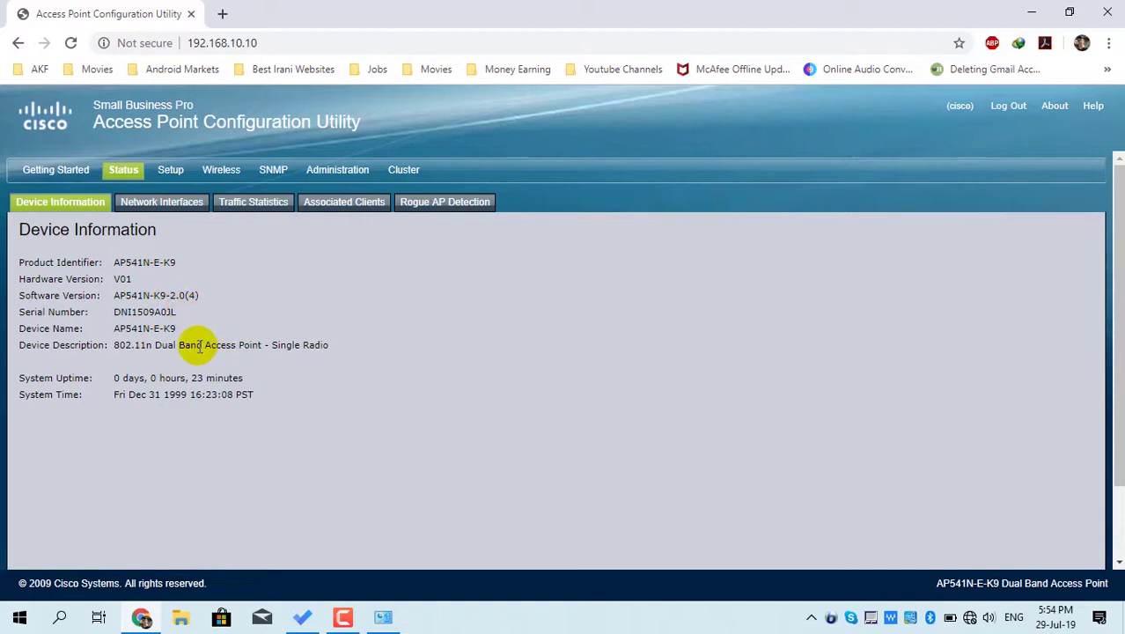
left_click(164, 208)
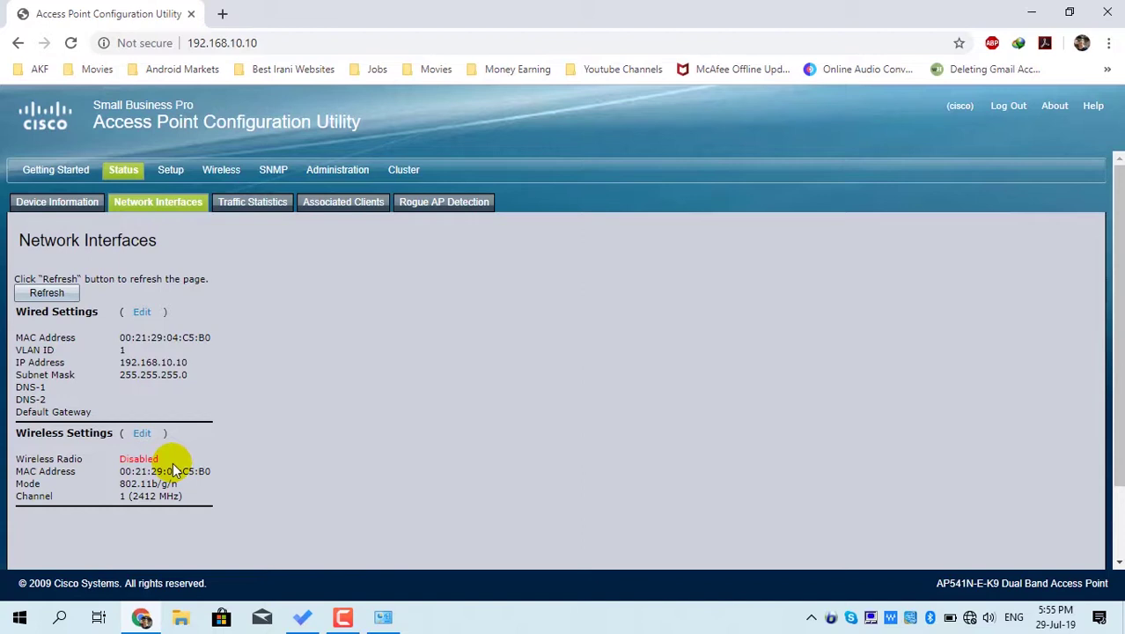
left_click(265, 212)
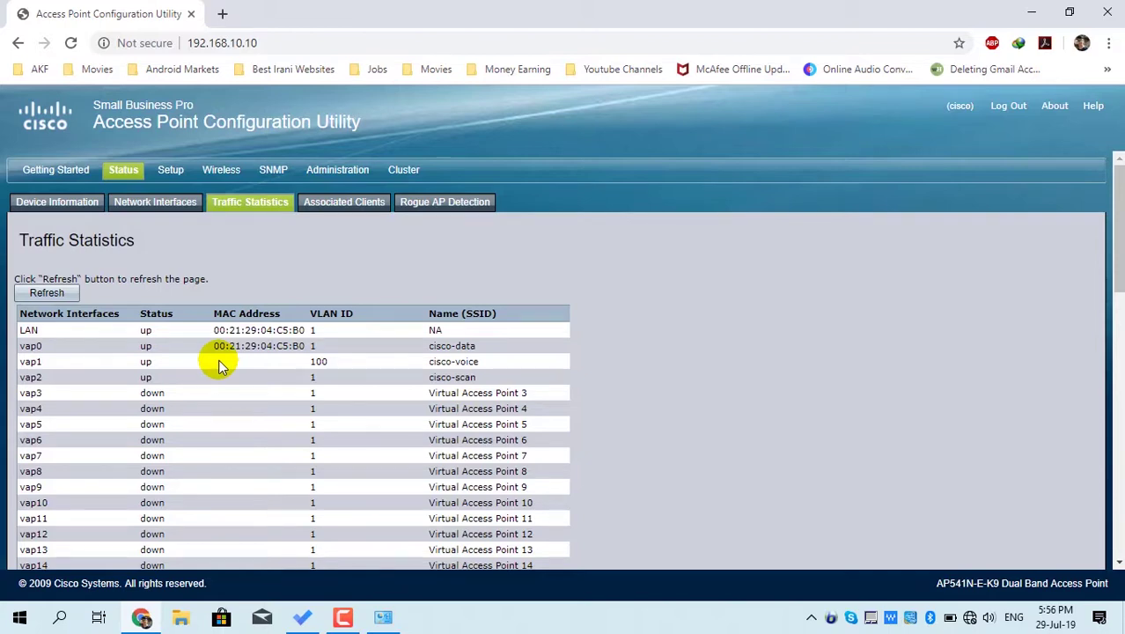
left_click(349, 208)
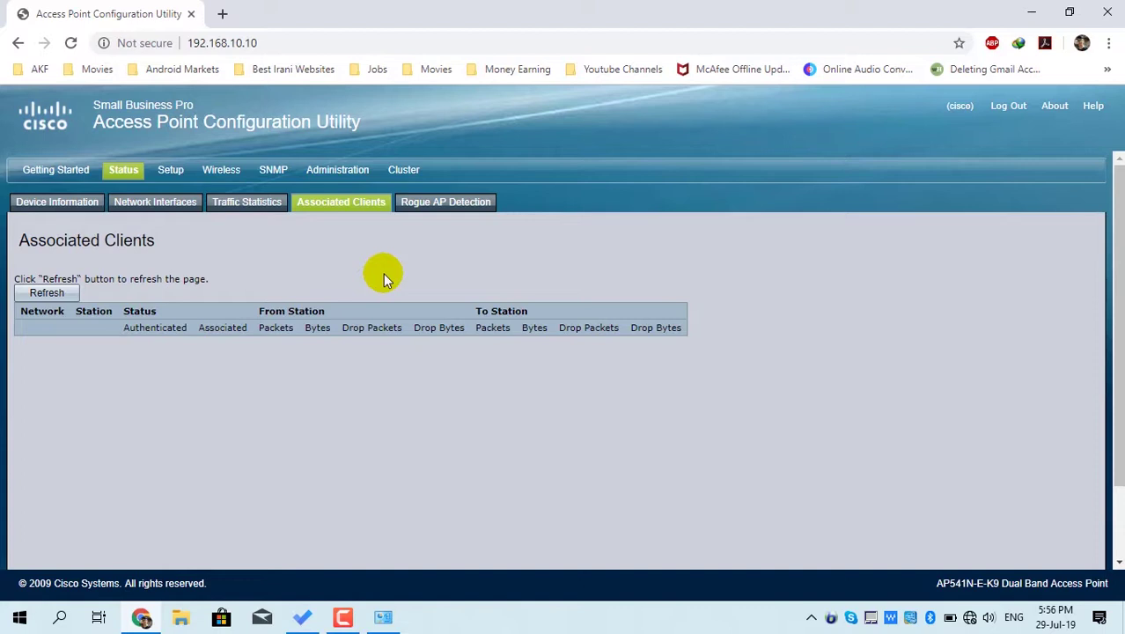
left_click(176, 174)
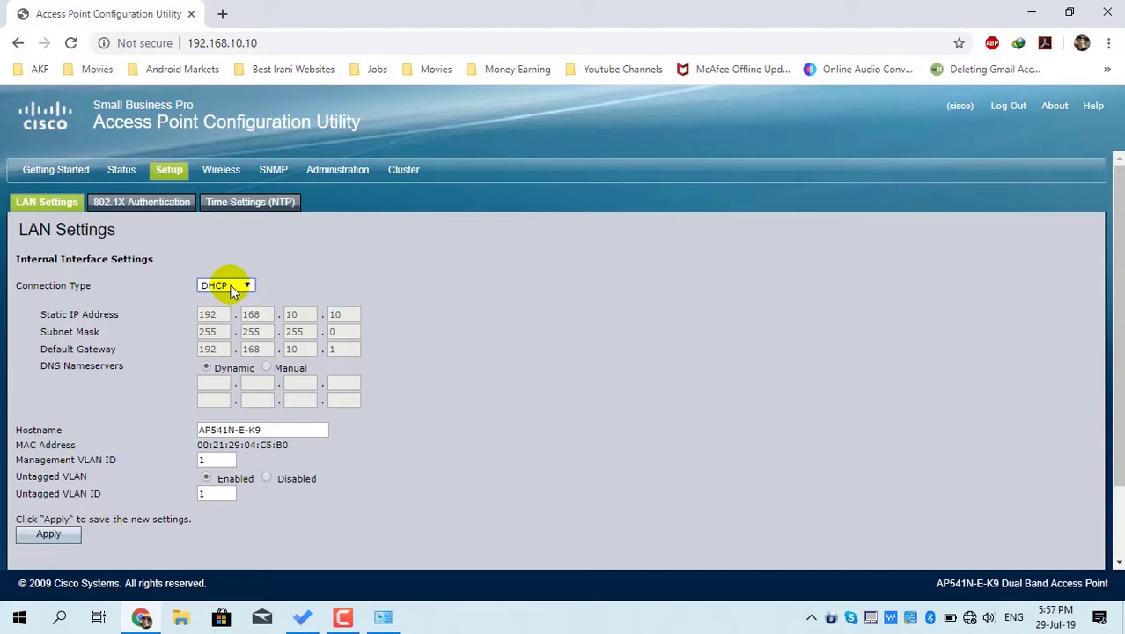
- Switch the connection type to static IP 192.168.137.10 with gateway 192.168.137.1
left_click(231, 290)
left_click(227, 309)
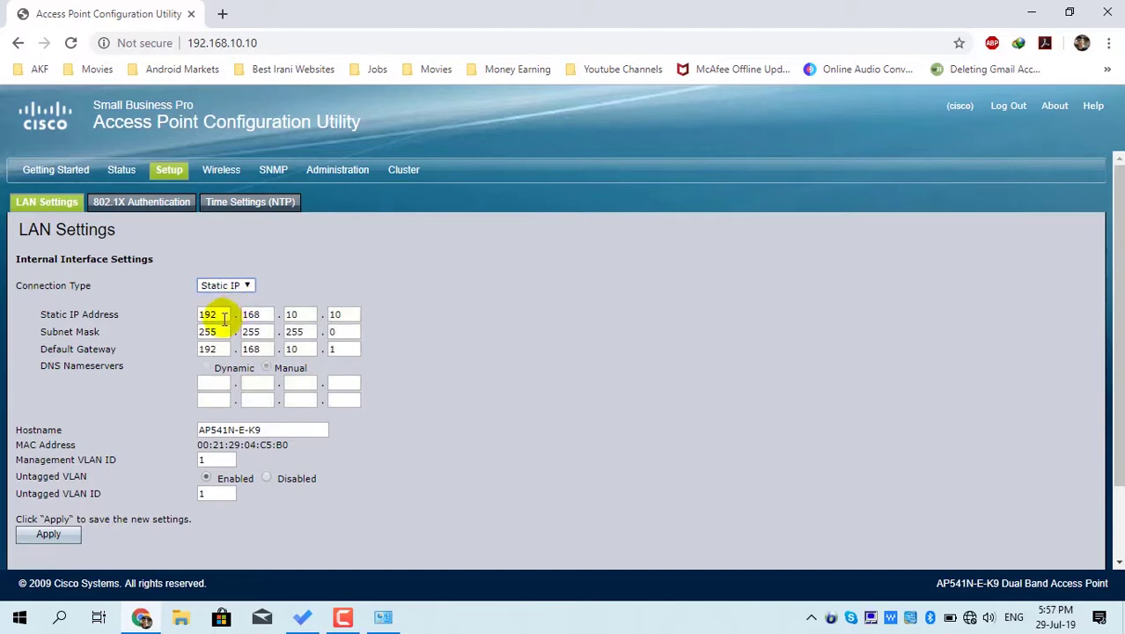
key("BackSpace")
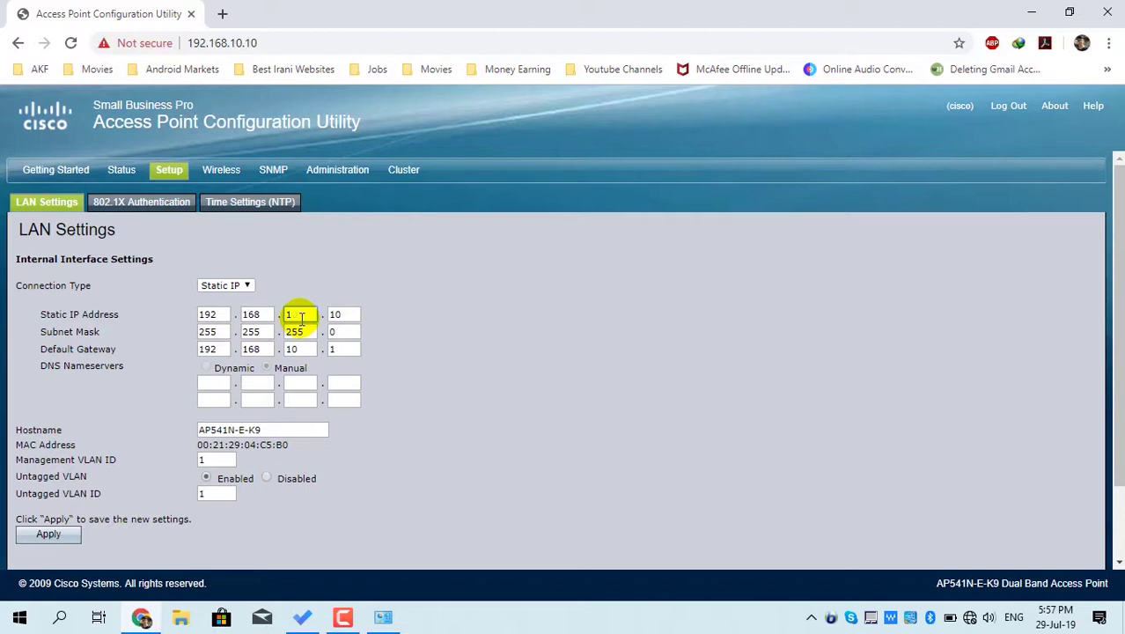
type("13")
key("BackSpace")
key("BackSpace")
type("37")
left_click(353, 313)
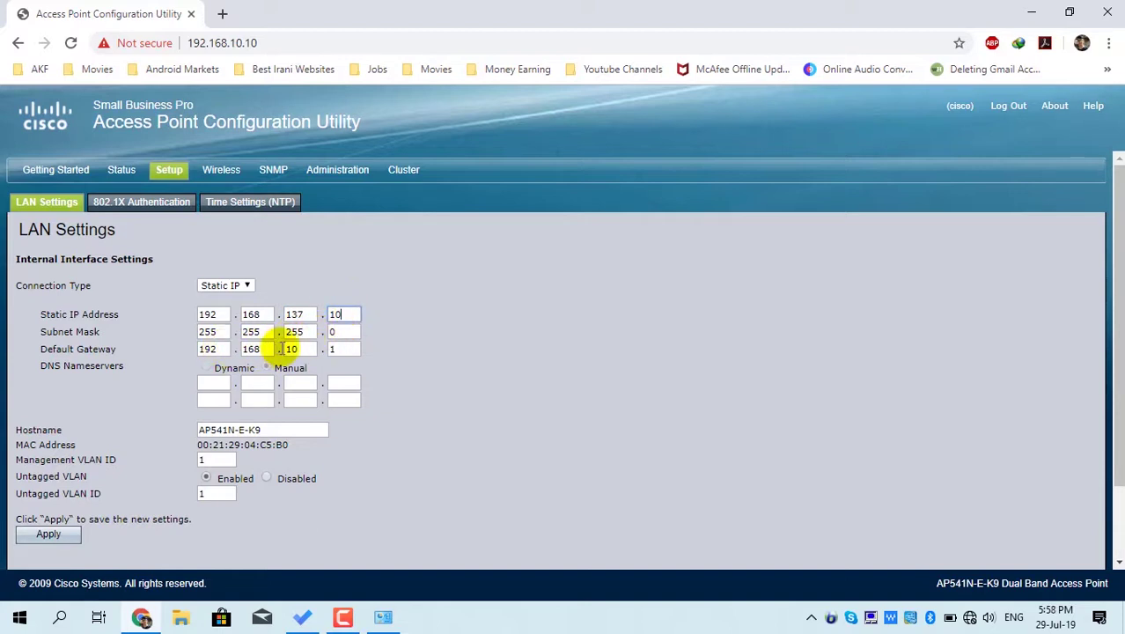
left_click(302, 350)
key("BackSpace")
type("37")
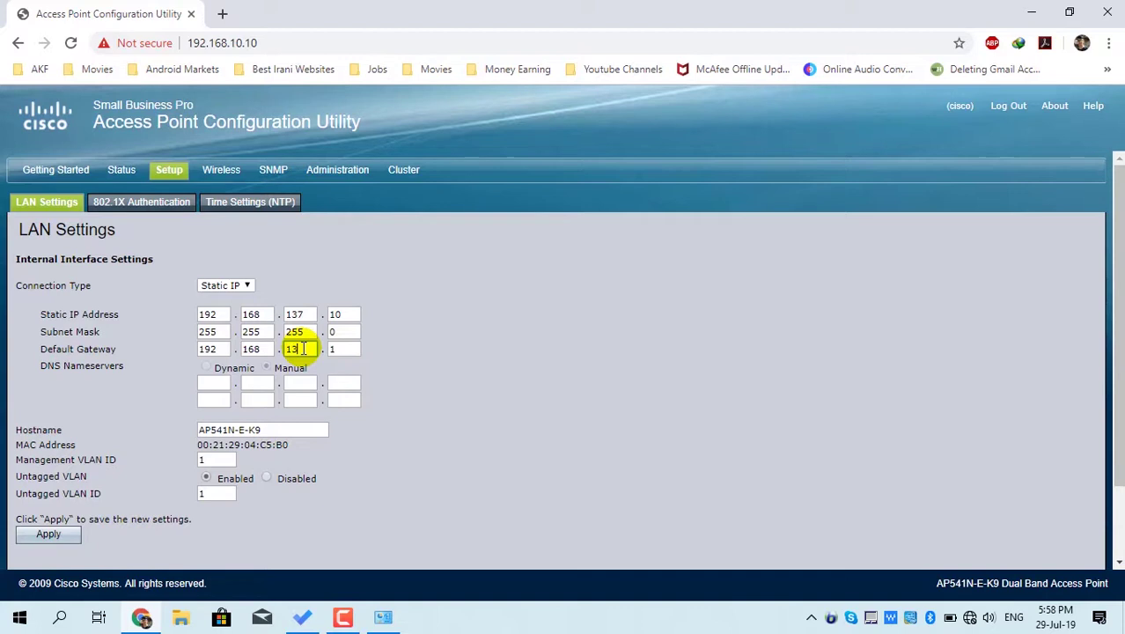
left_click(334, 349)
type("1")
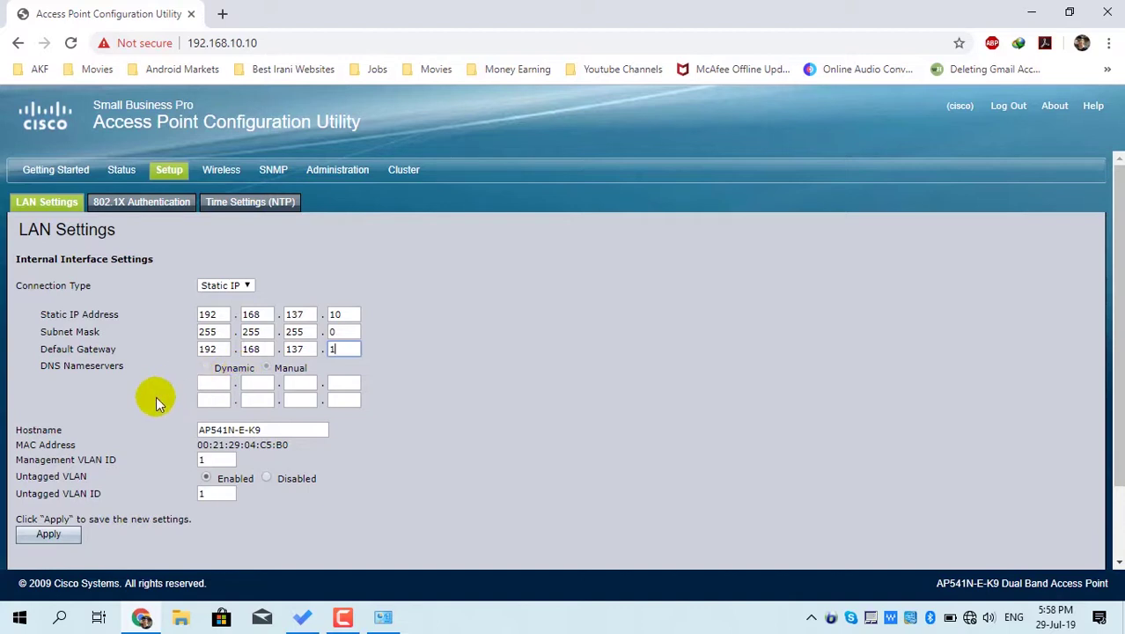
- Change the hostname to TechForAll and apply the LAN settings, confirming the warning
left_click_drag(281, 429, 181, 429)
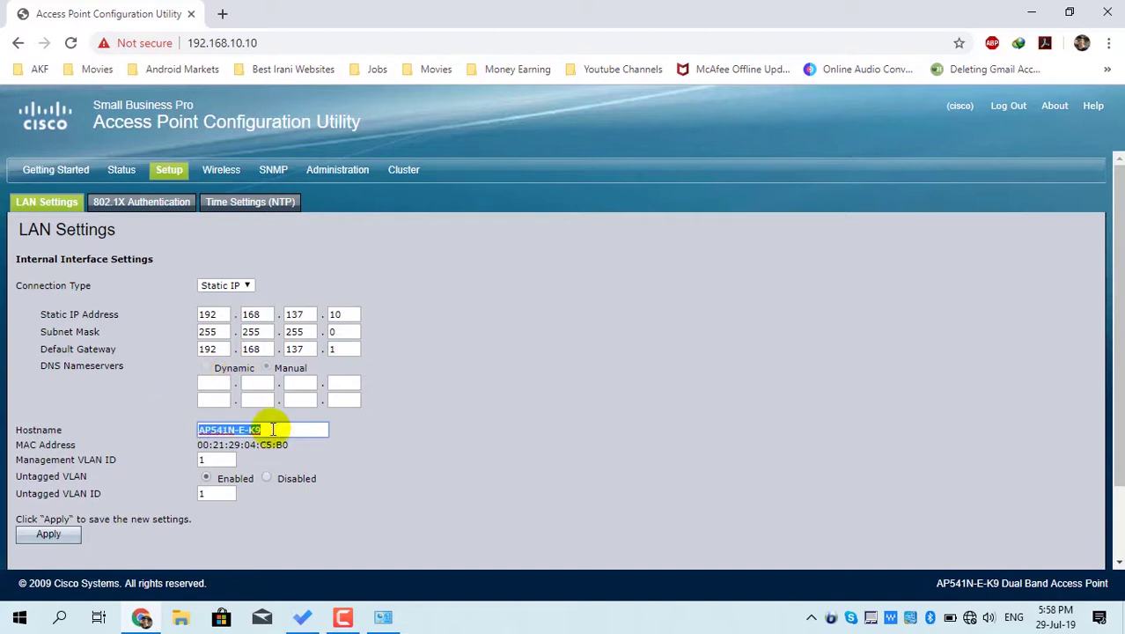
type("TechForAll")
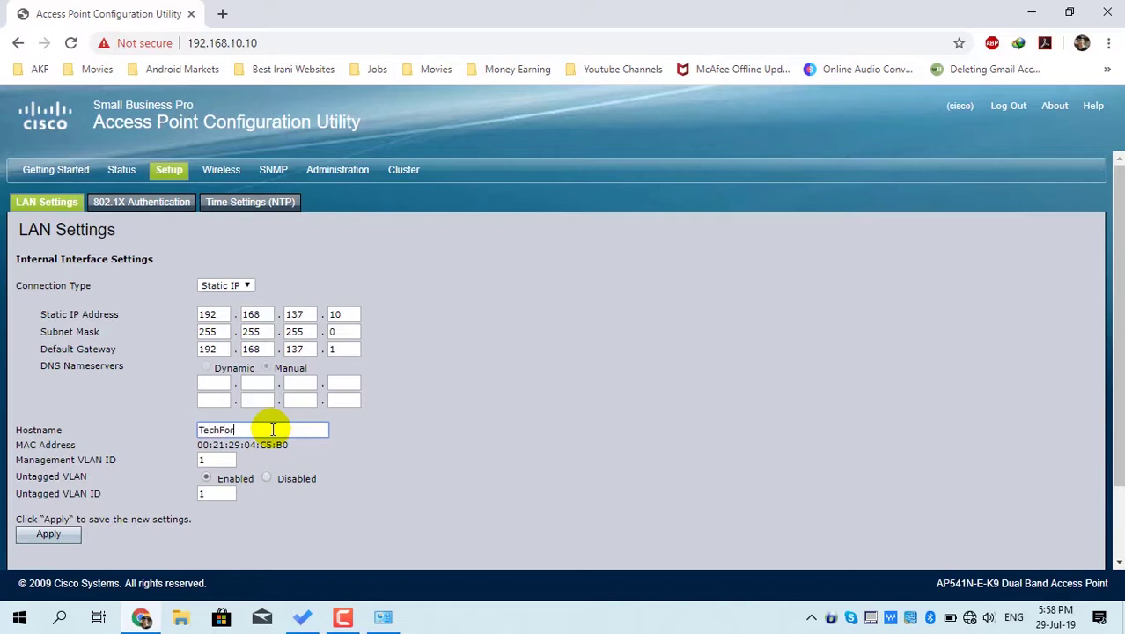
left_click(55, 536)
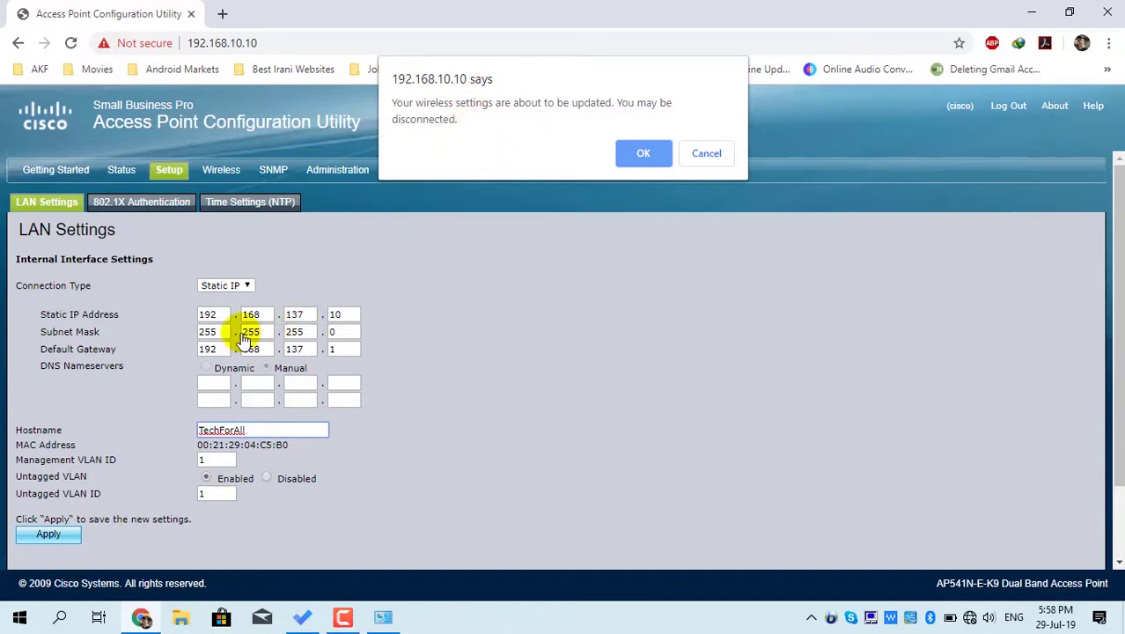
left_click(644, 155)
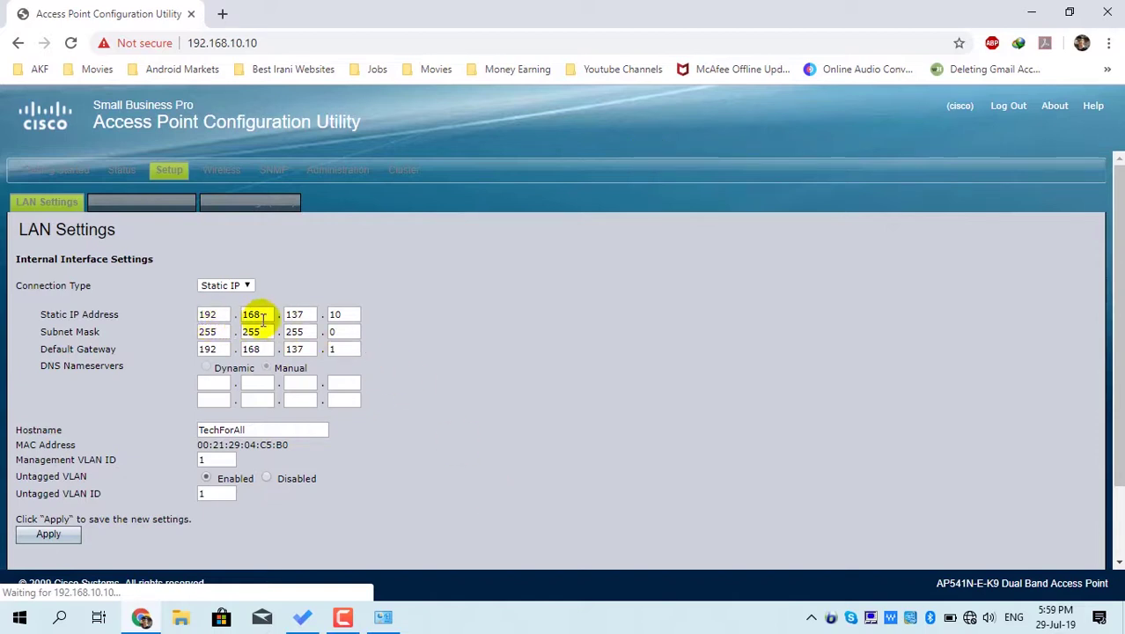
left_click(393, 620)
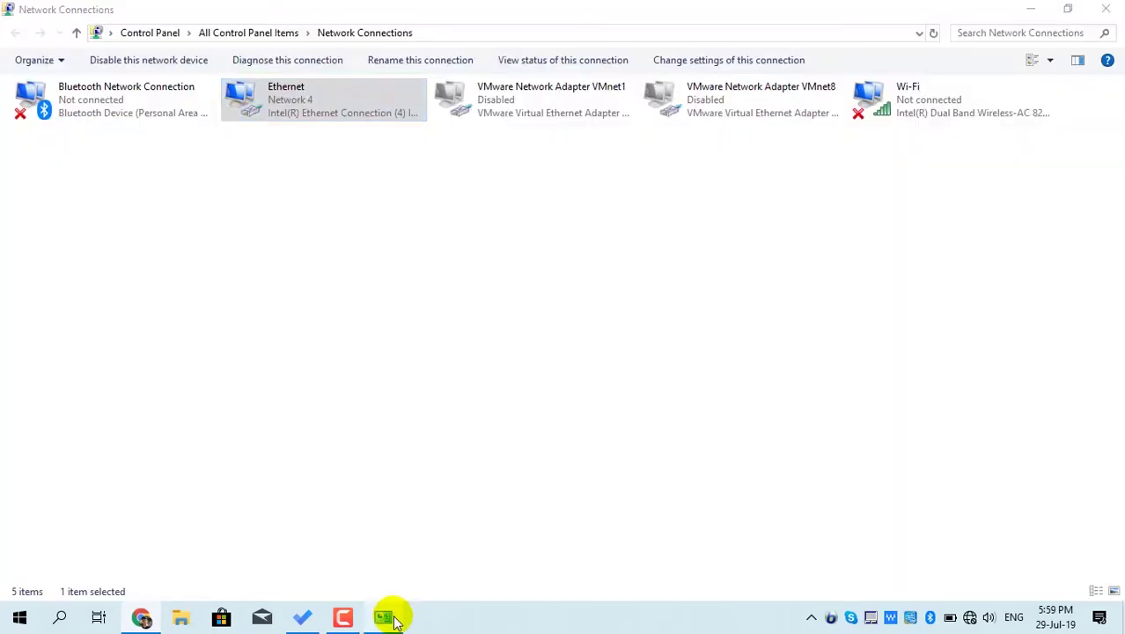
- Change Ethernet's IPv4 address to 192.168.137.99 and gateway to 192.168.137.10, then close
right_click(322, 106)
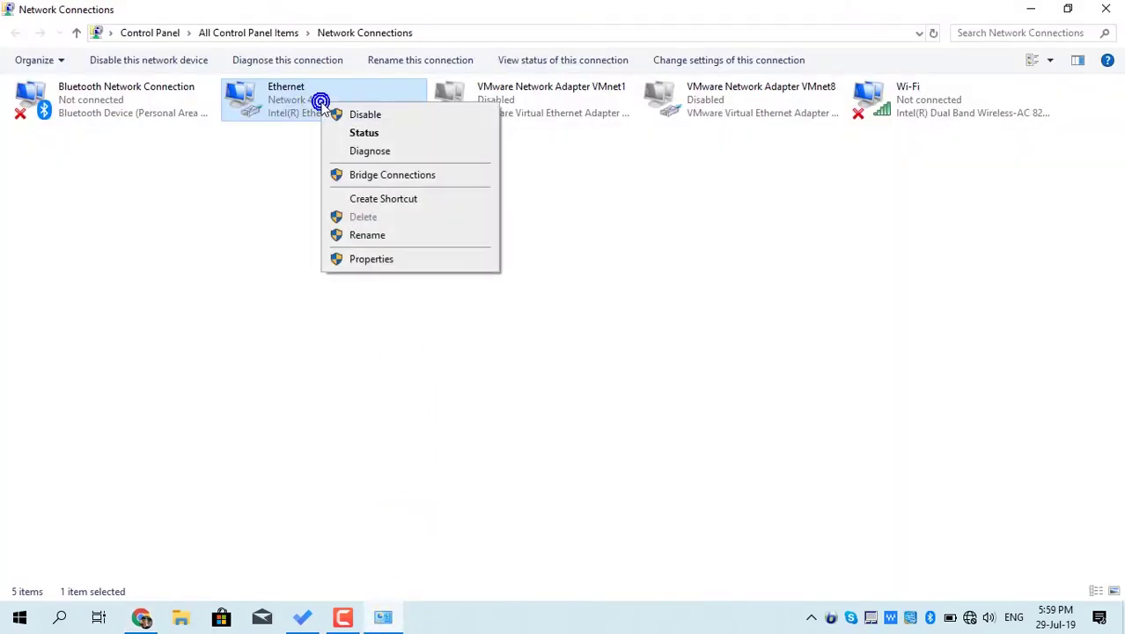
left_click(371, 258)
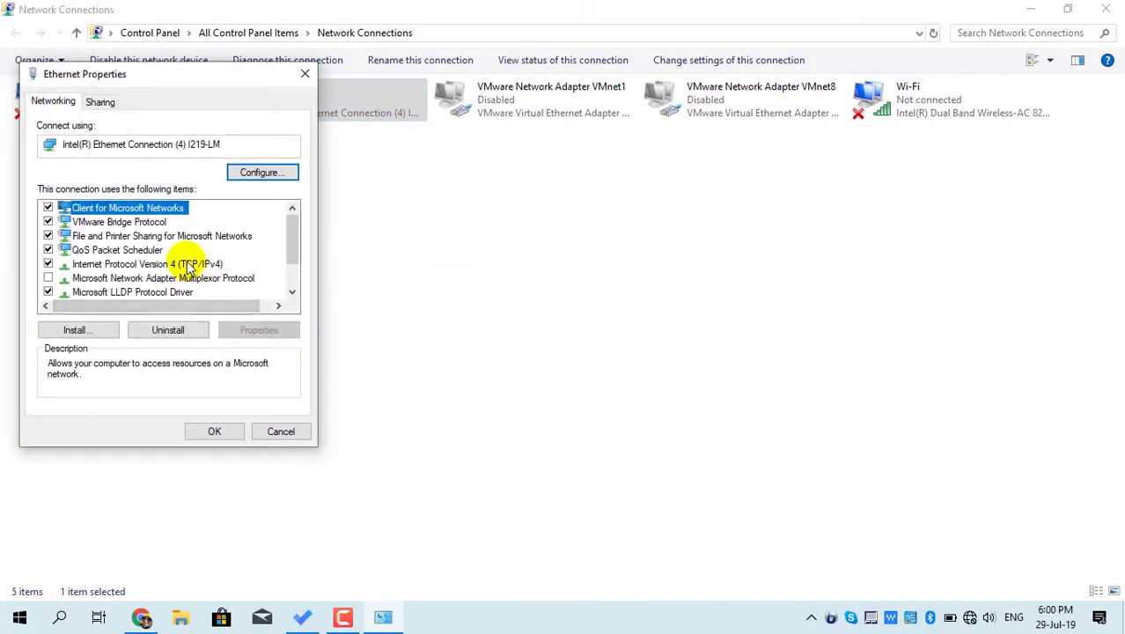
left_click(188, 266)
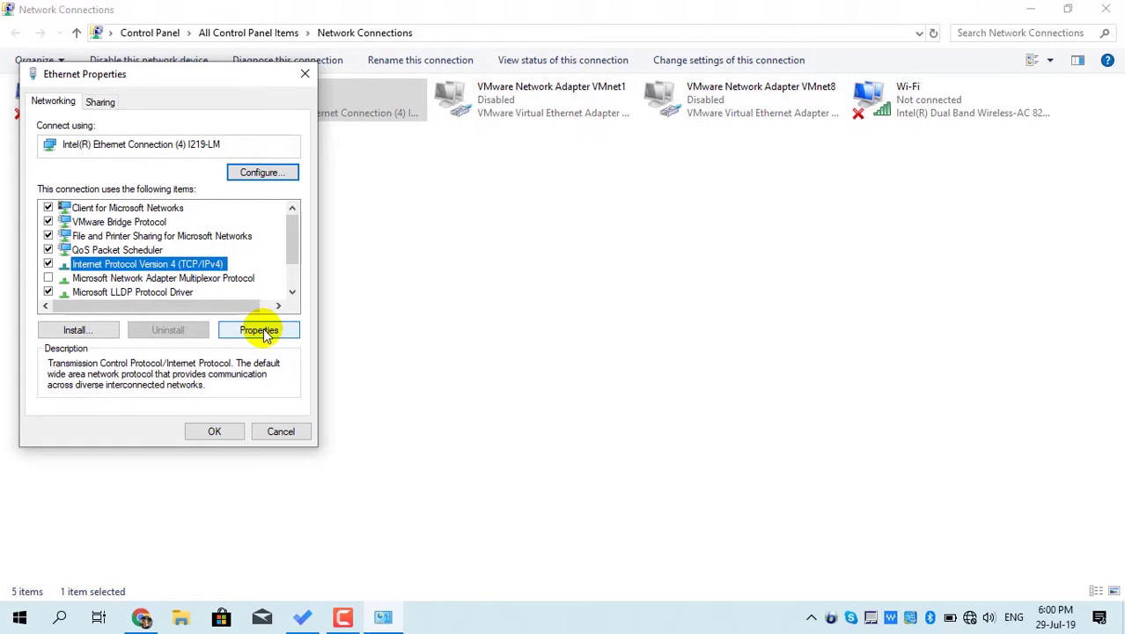
left_click(259, 330)
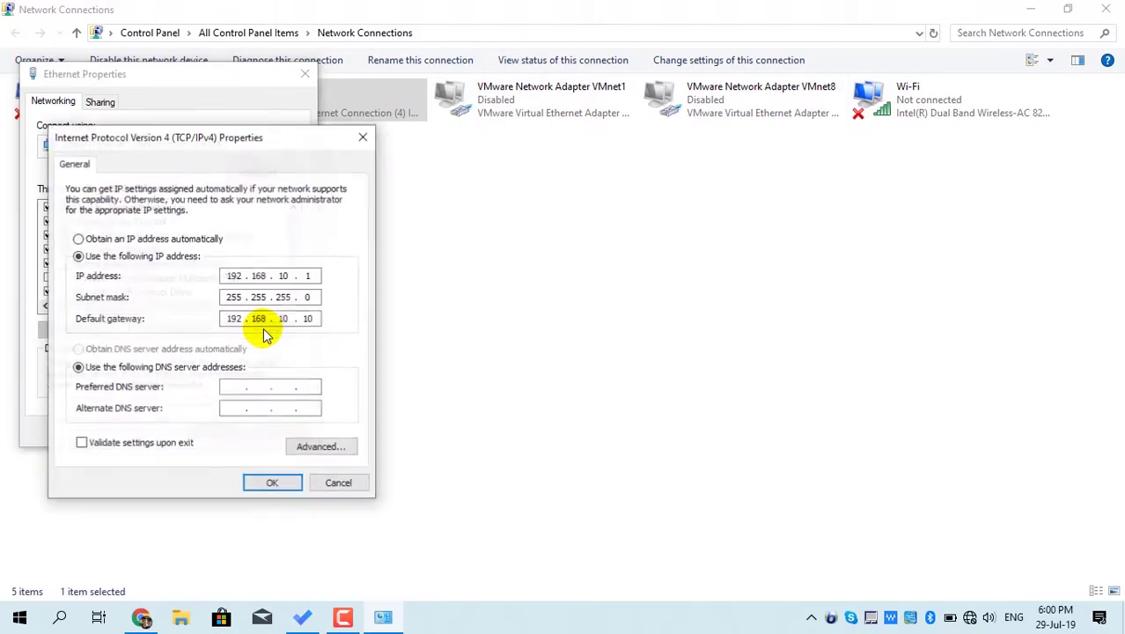
double_click(288, 276)
type("137 . ")
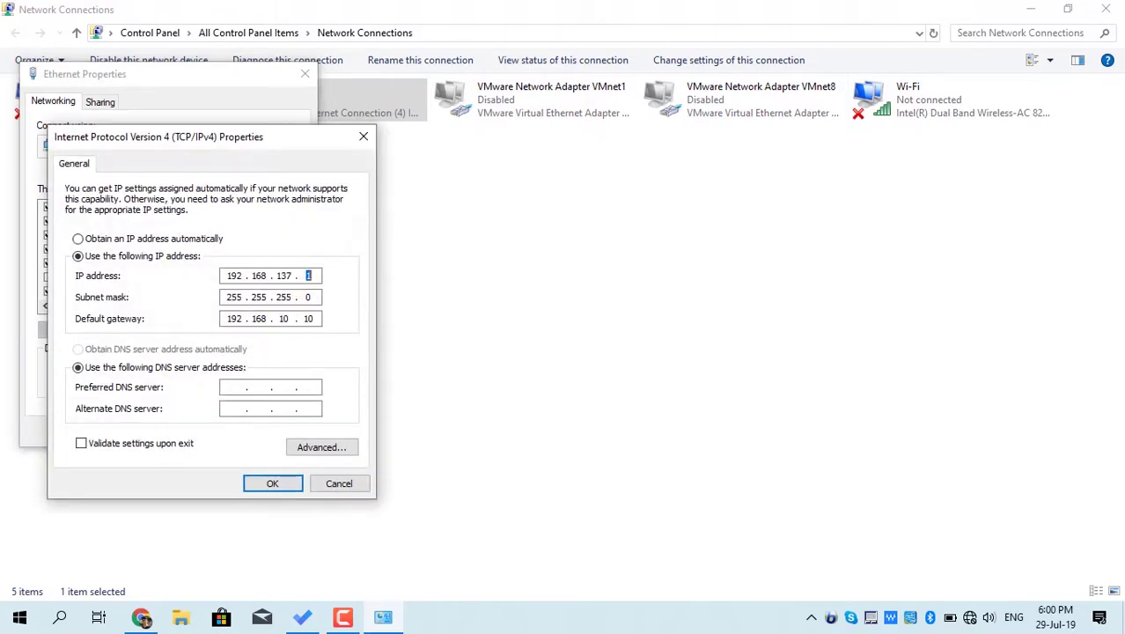
type("99")
left_click(284, 319)
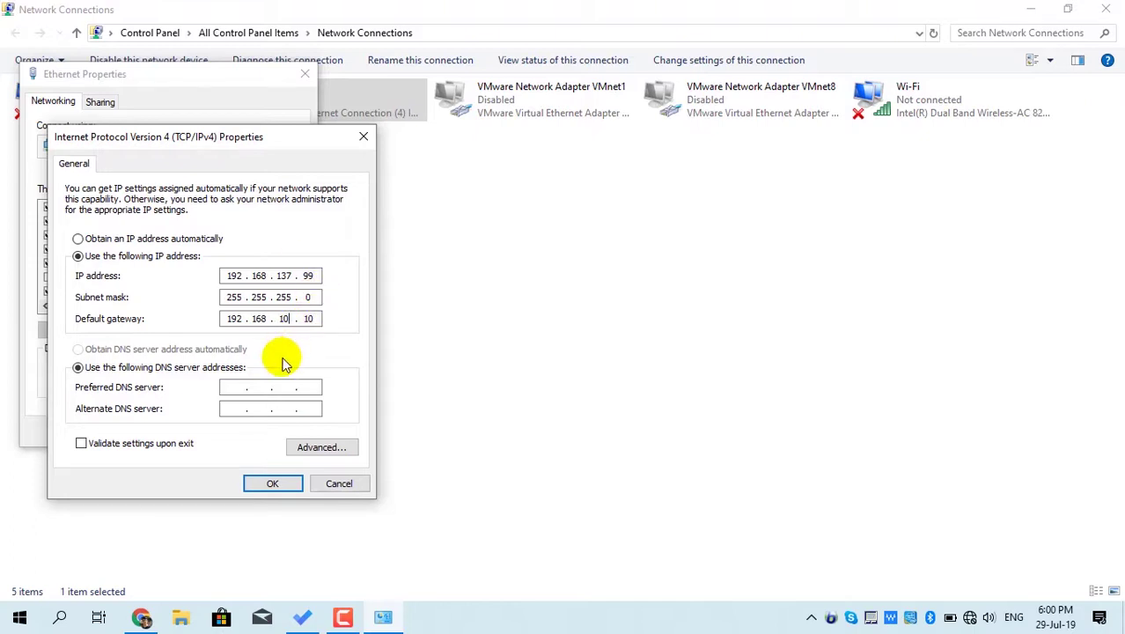
key("BackSpace")
key("BackSpace")
type("137")
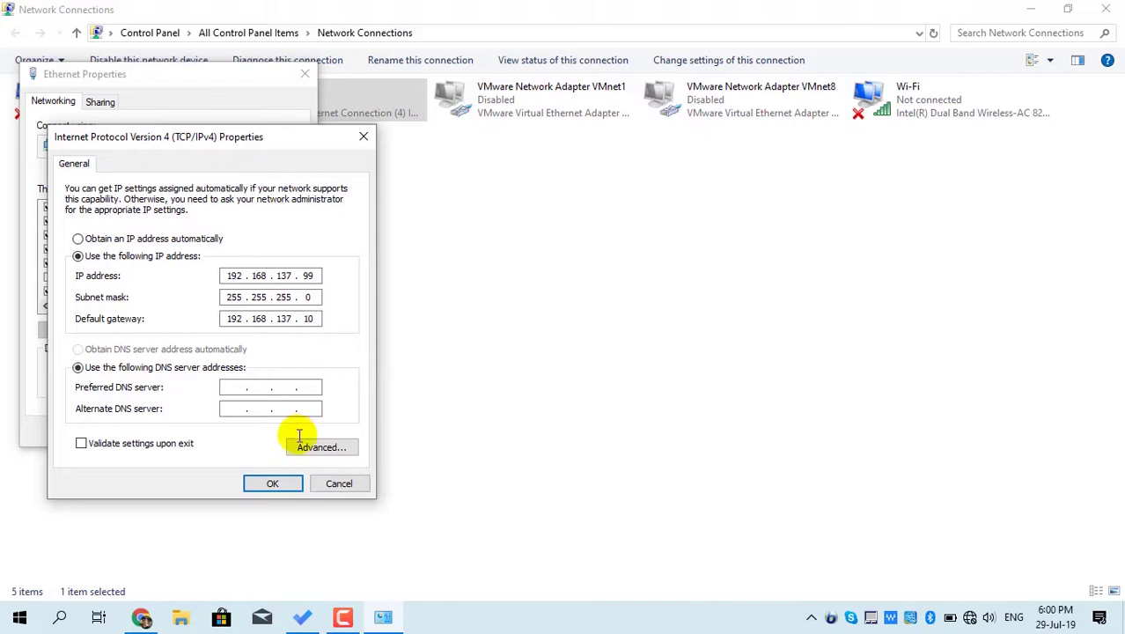
left_click(274, 492)
left_click(217, 431)
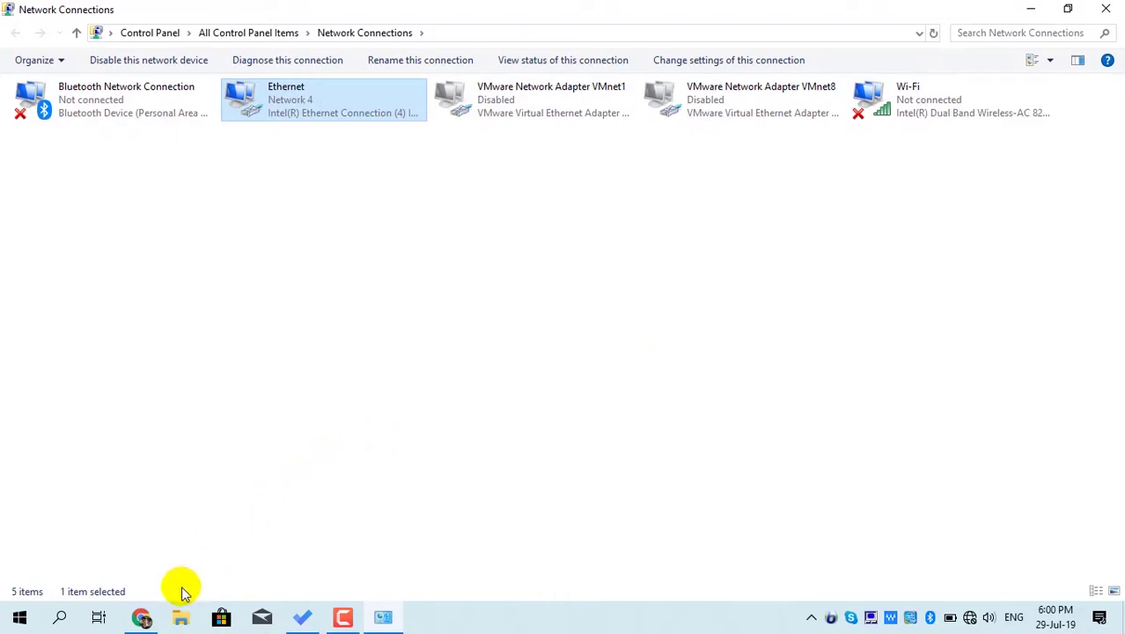
- Load 192.168.137.10 in Chrome, log in again, and open Setup's LAN Settings
left_click(142, 617)
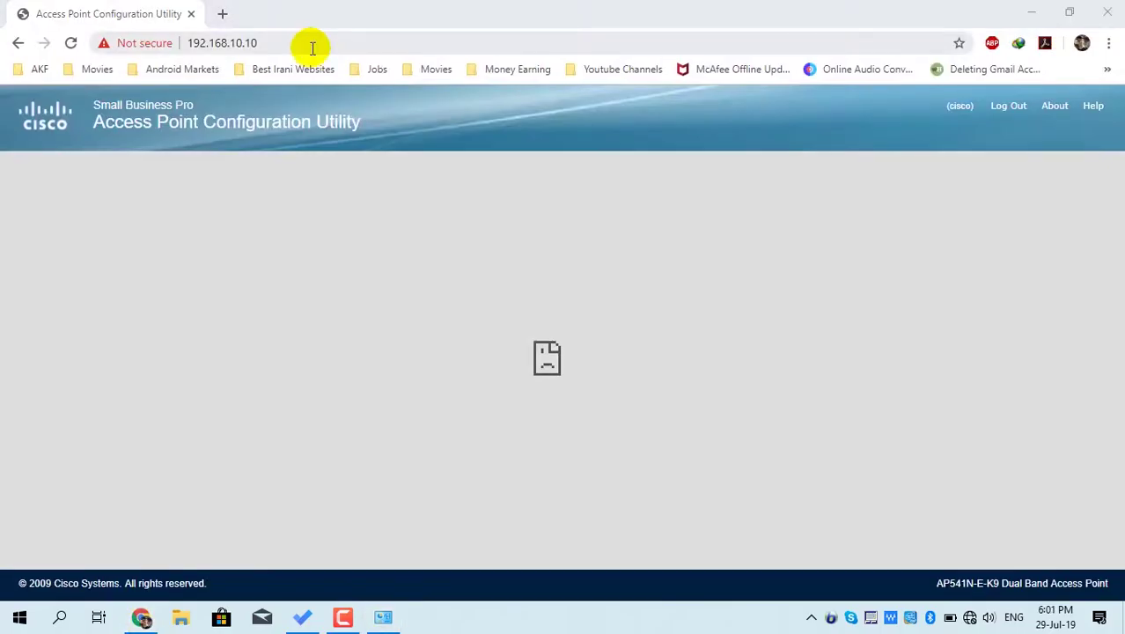
left_click(312, 47)
type("192.168.137.10")
key("Return")
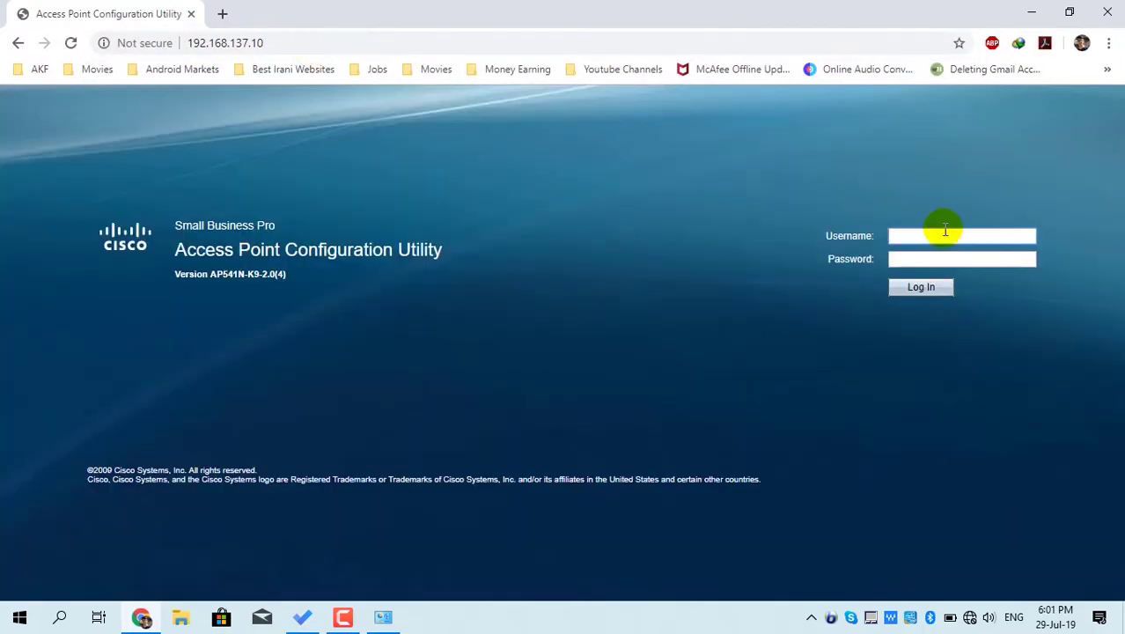
left_click(945, 230)
type("cisco")
key("Tab")
type("cisc")
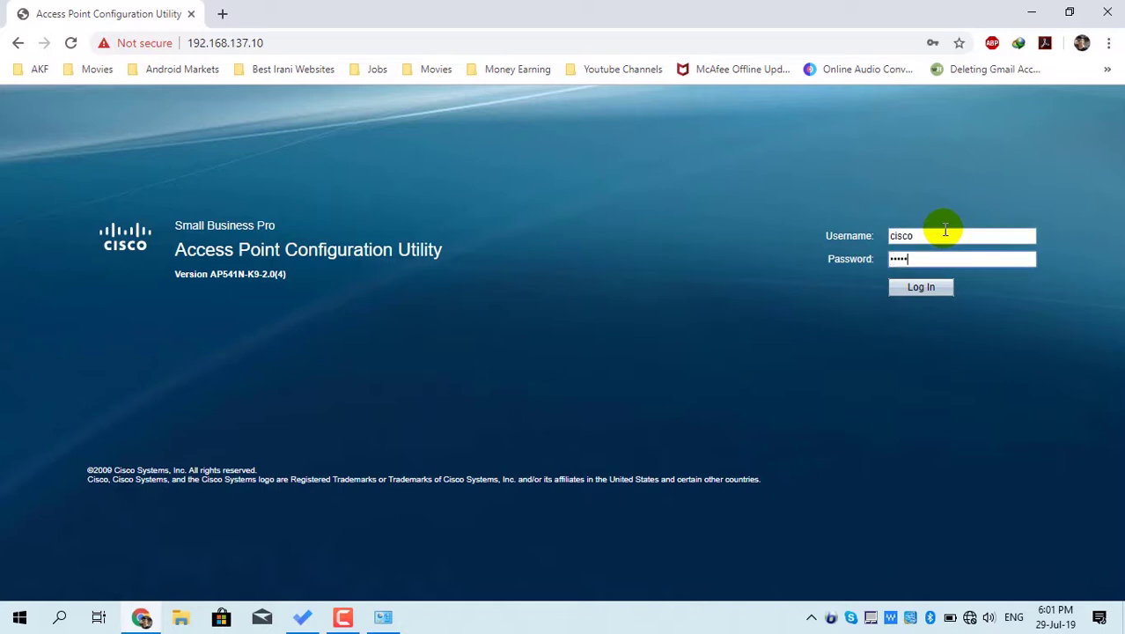
left_click(925, 288)
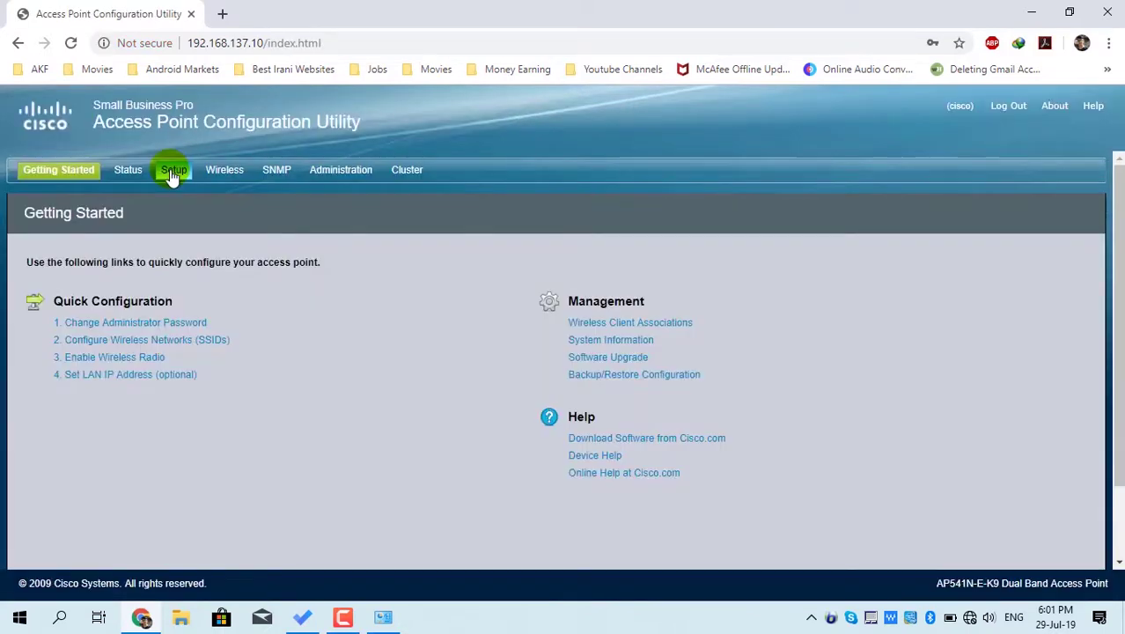
left_click(172, 172)
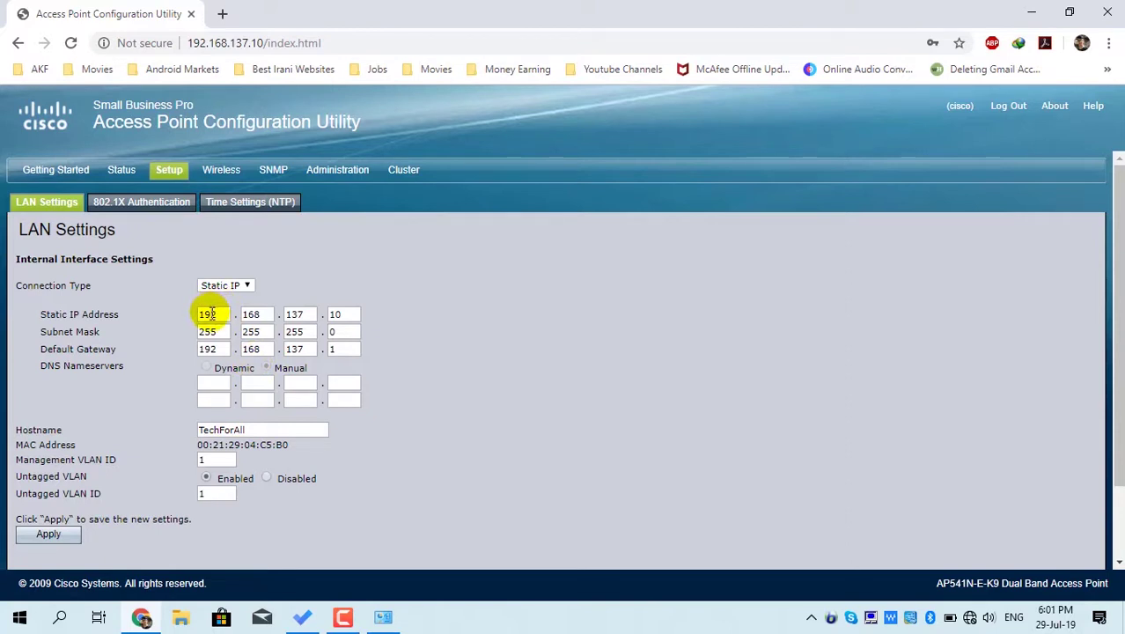
- Switch Time Settings to manual and set the system date to July 29, 2019
left_click(255, 204)
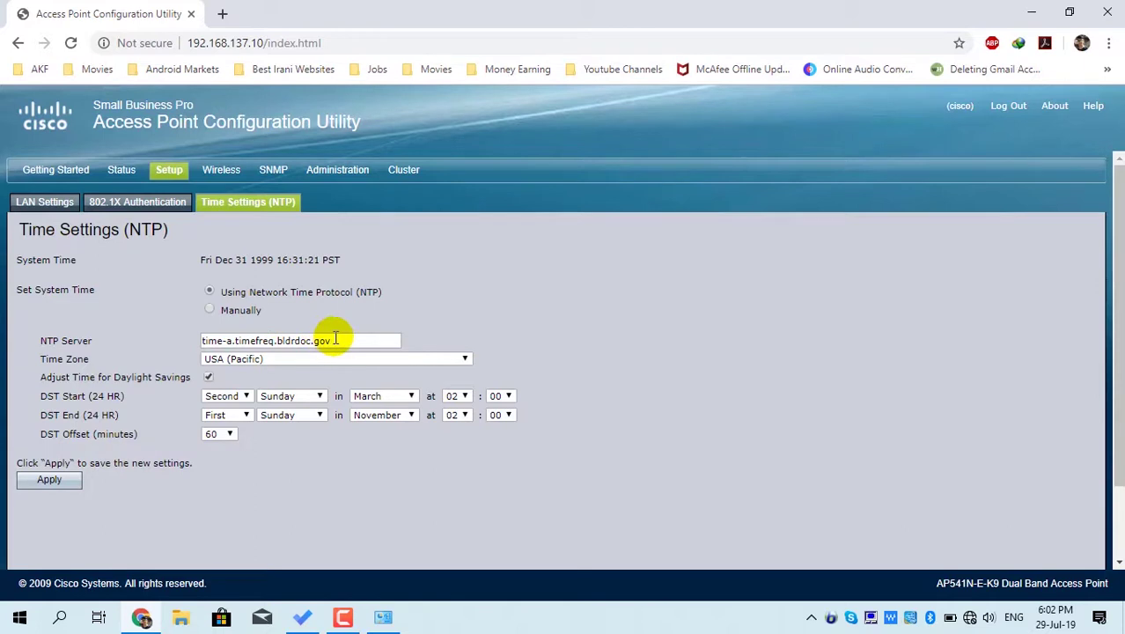
left_click_drag(336, 342, 190, 349)
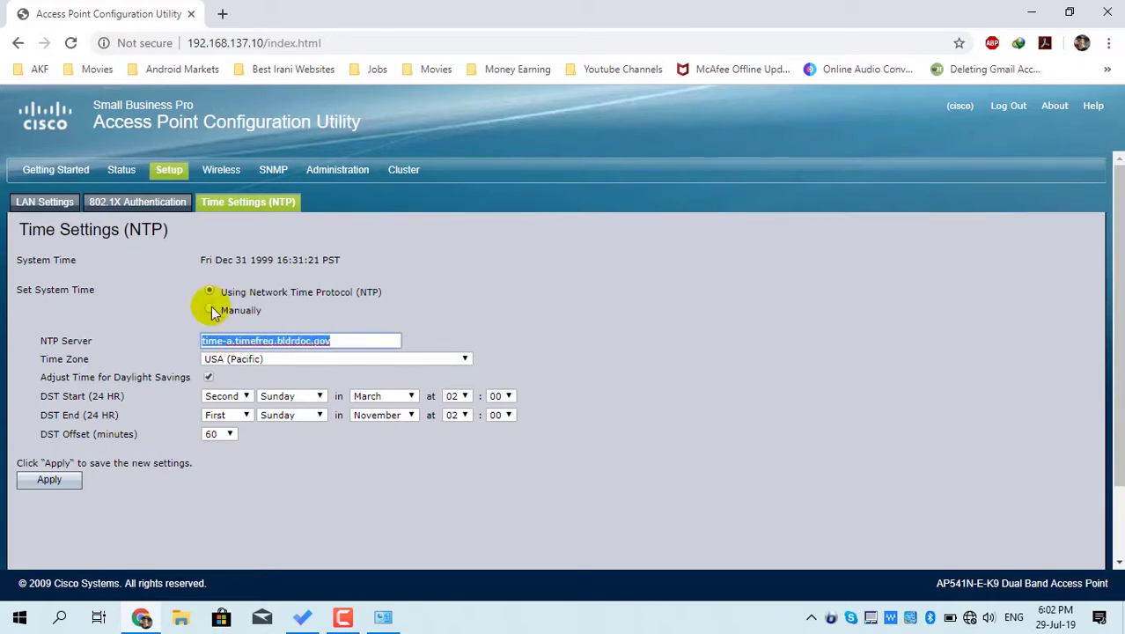
left_click(213, 311)
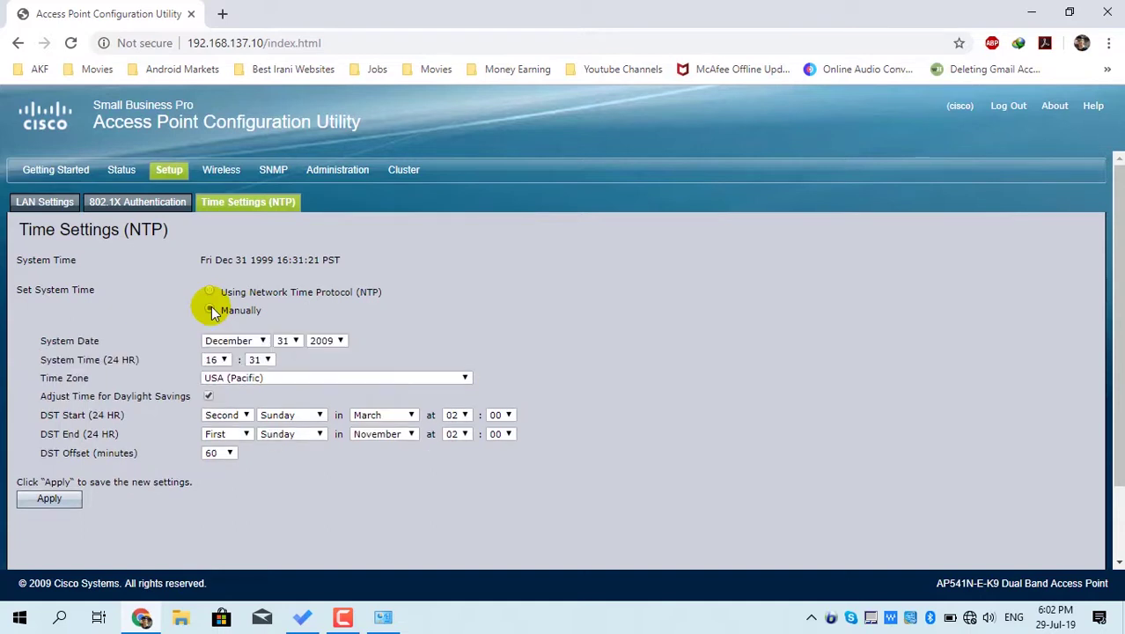
left_click(261, 343)
key("Up")
key("Up")
key("Up")
key("Up")
key("Up")
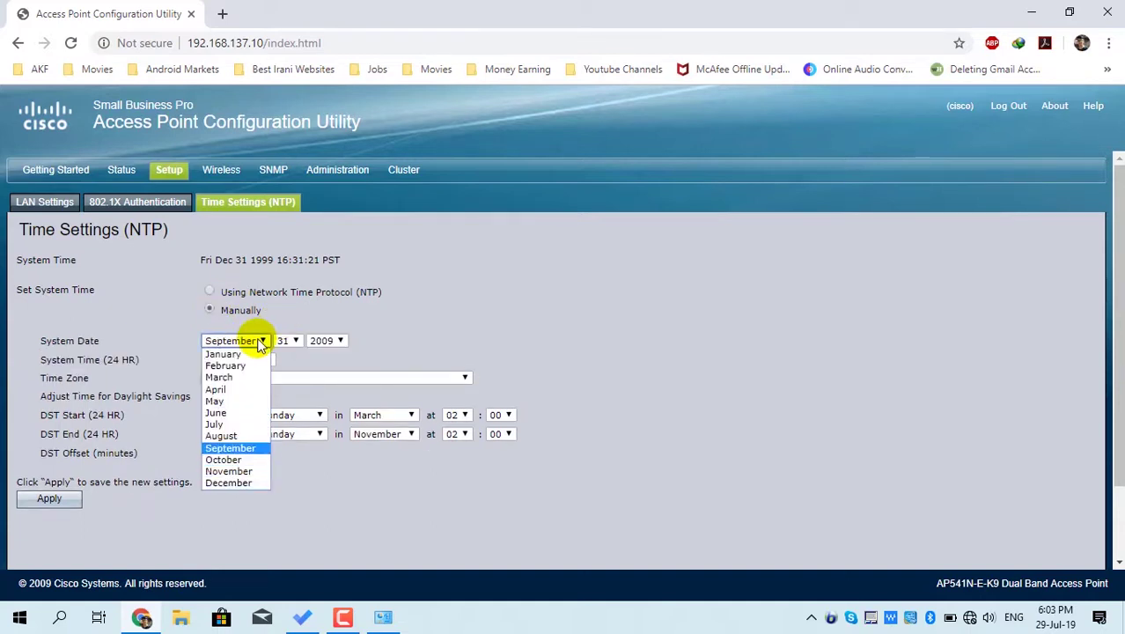
key("Return")
left_click(295, 341)
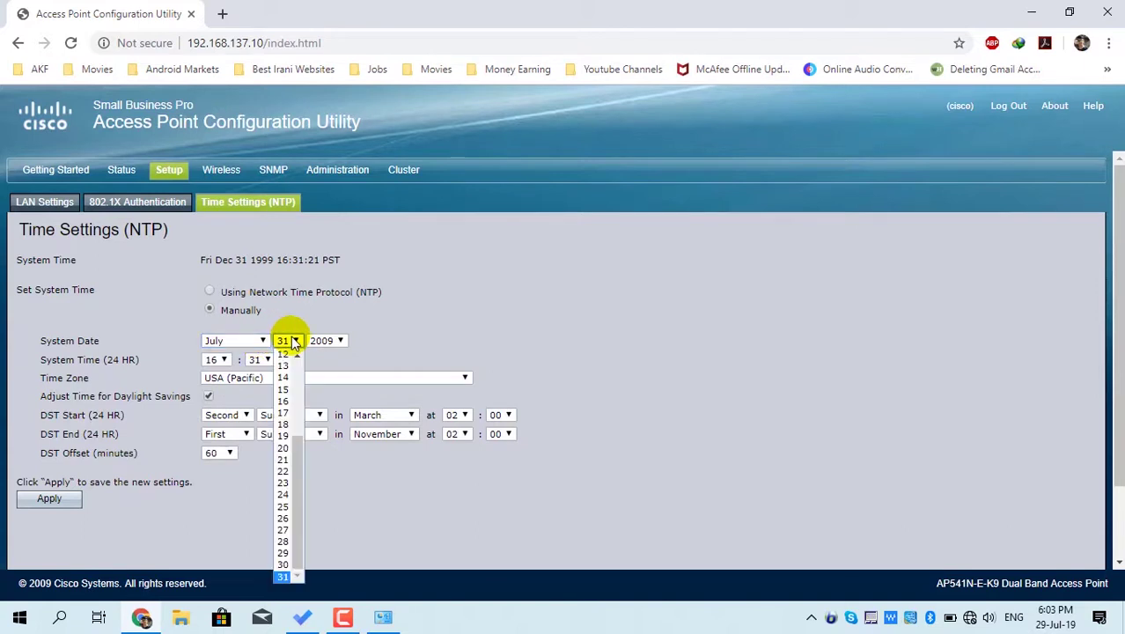
key("Up")
key("Up")
key("Up")
key("Up")
key("Down")
key("Down")
key("Return")
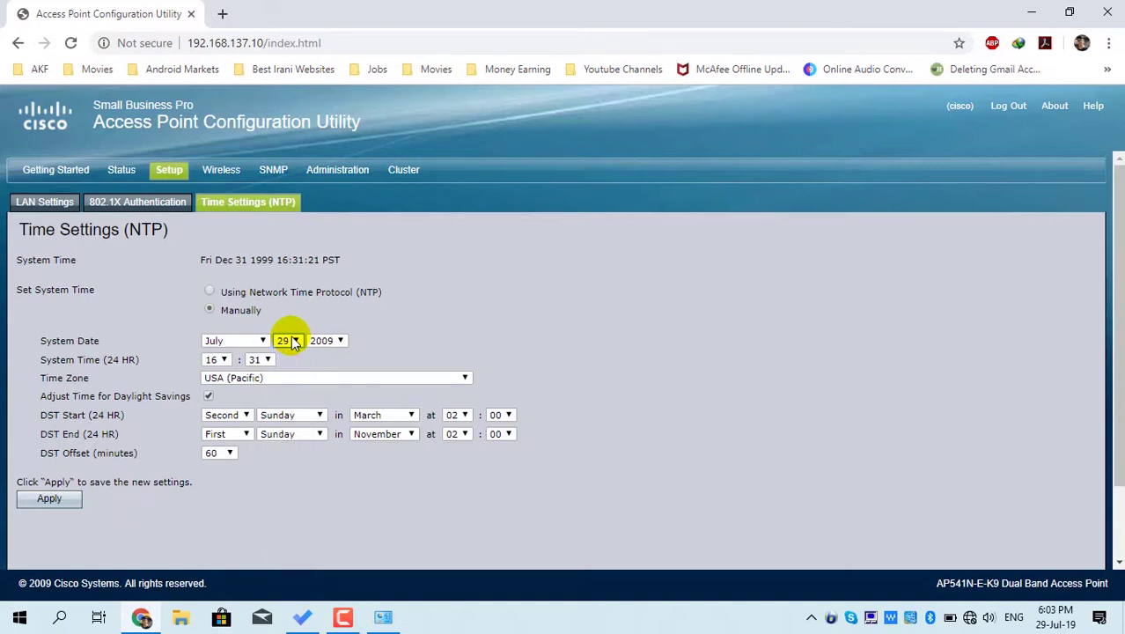
left_click(324, 342)
key("Down")
key("Down")
key("Down")
key("Down")
key("Down")
key("Down")
key("Down")
key("Down")
key("Down")
key("Down")
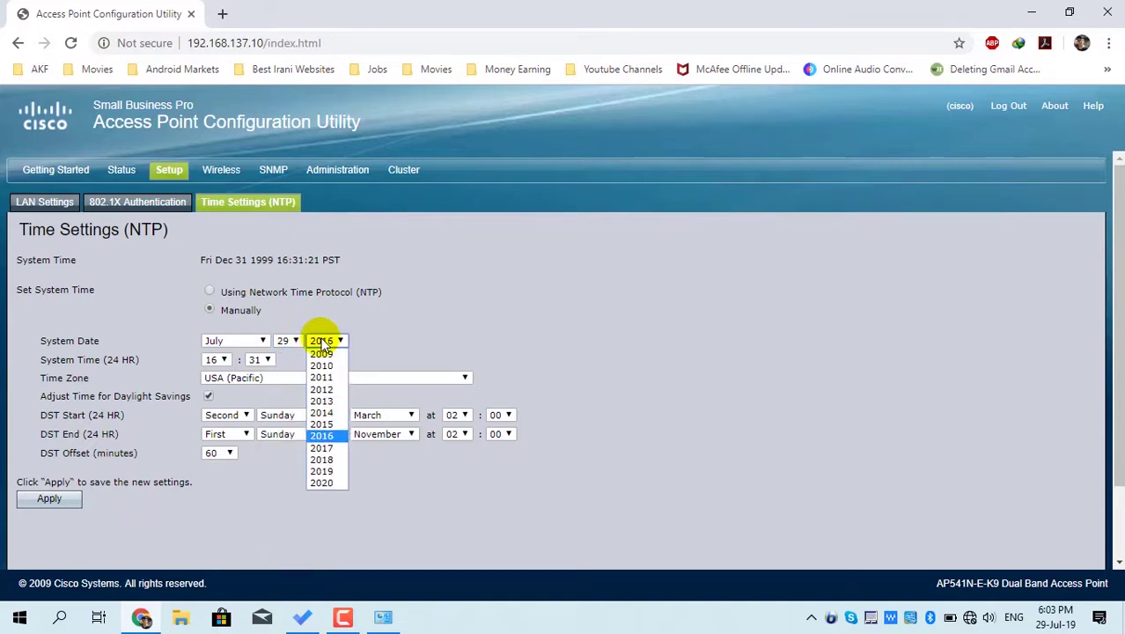
key("Return")
key("Down")
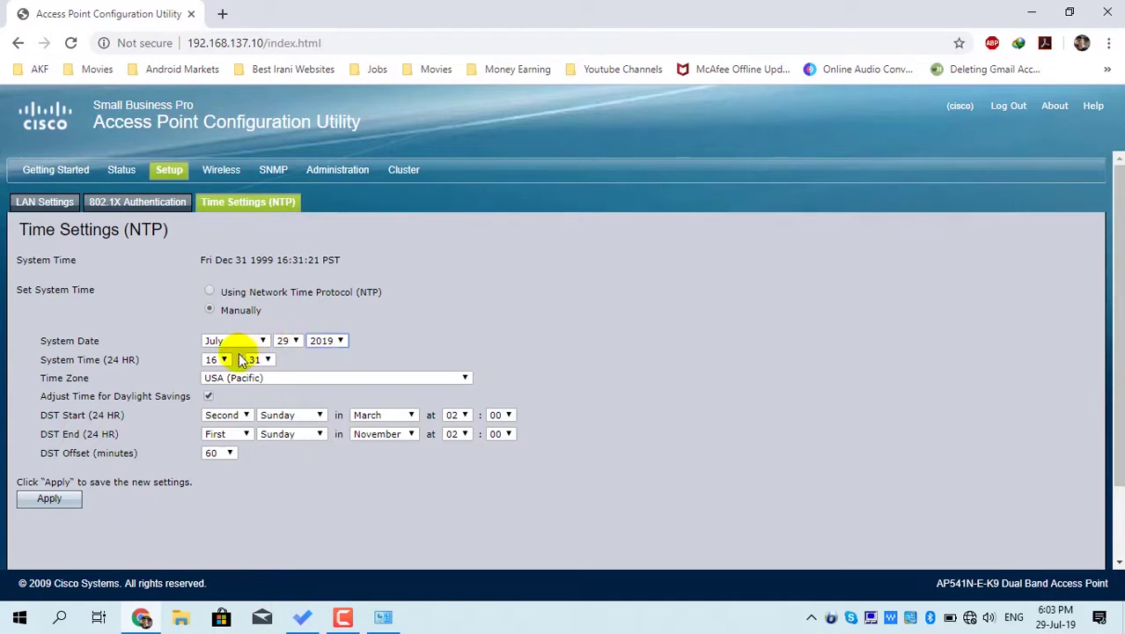
- Choose the Afghanistan time zone, set the time to 18:03, and apply
left_click(238, 380)
key("Up")
key("Up")
key("Up")
key("Up")
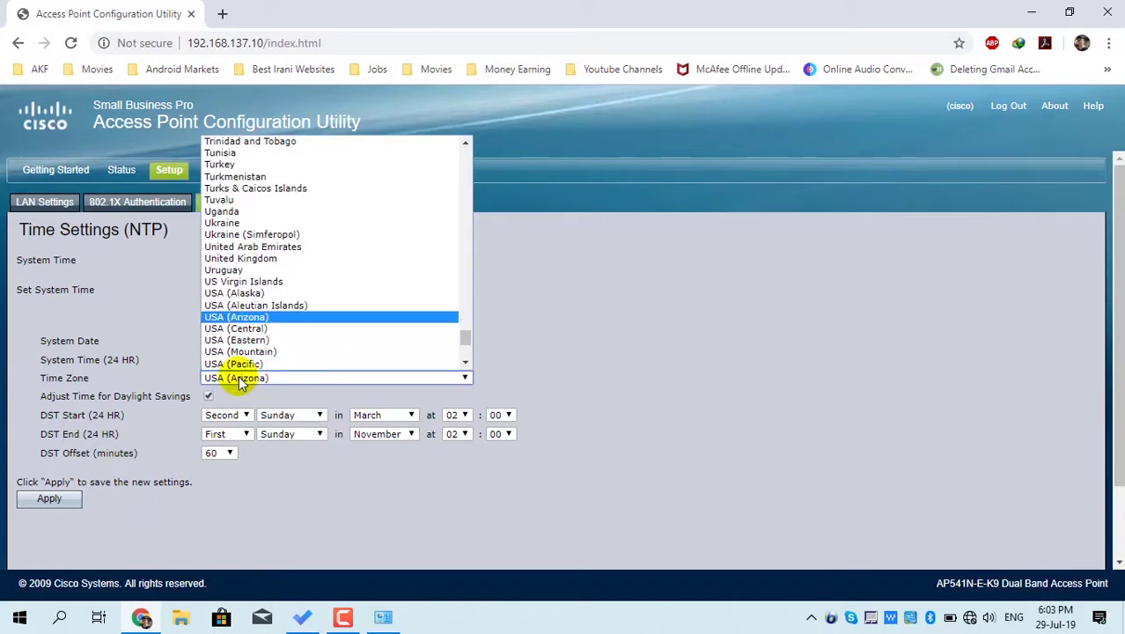
key("Up")
key("Up")
key("Up")
key("Up")
key("Up")
key("Up")
key("Up")
key("Up")
key("Up")
key("Up")
key("Up")
key("Up")
key("Up")
key("Up")
key("Up")
key("Up")
key("Up")
key("Up")
key("Up")
key("Up")
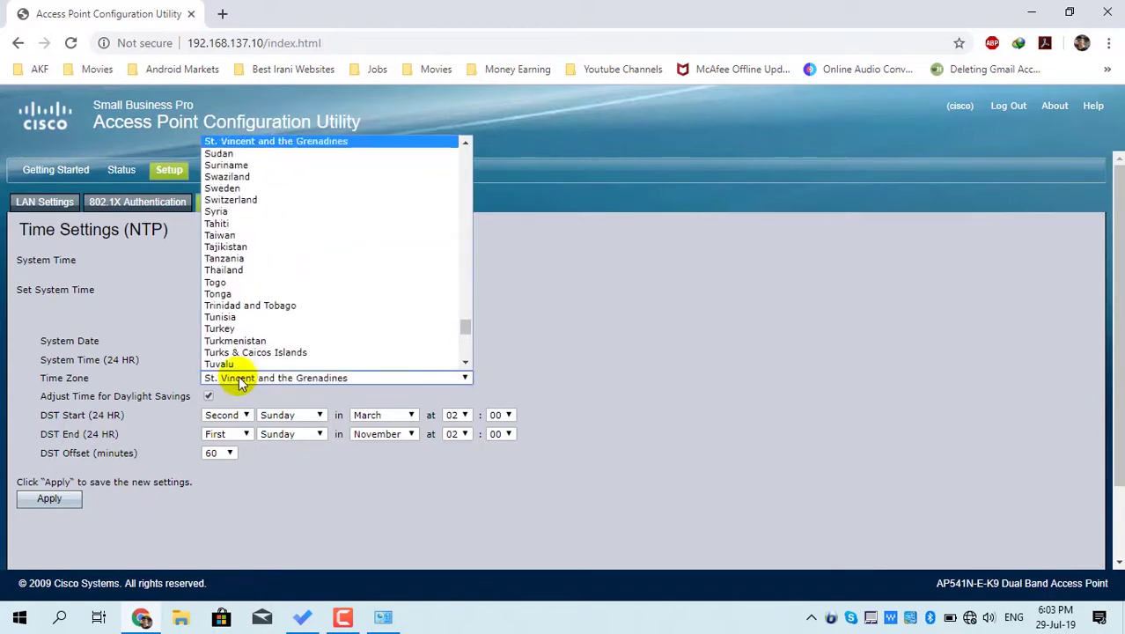
key("Up")
key("Up")
key("Up")
key("Up")
key("Up")
key("Up")
key("Up")
key("Up")
key("Up")
key("Up")
key("Up")
key("Up")
key("Up")
key("Up")
key("Up")
key("Up")
key("Up")
key("Up")
key("Up")
key("Up")
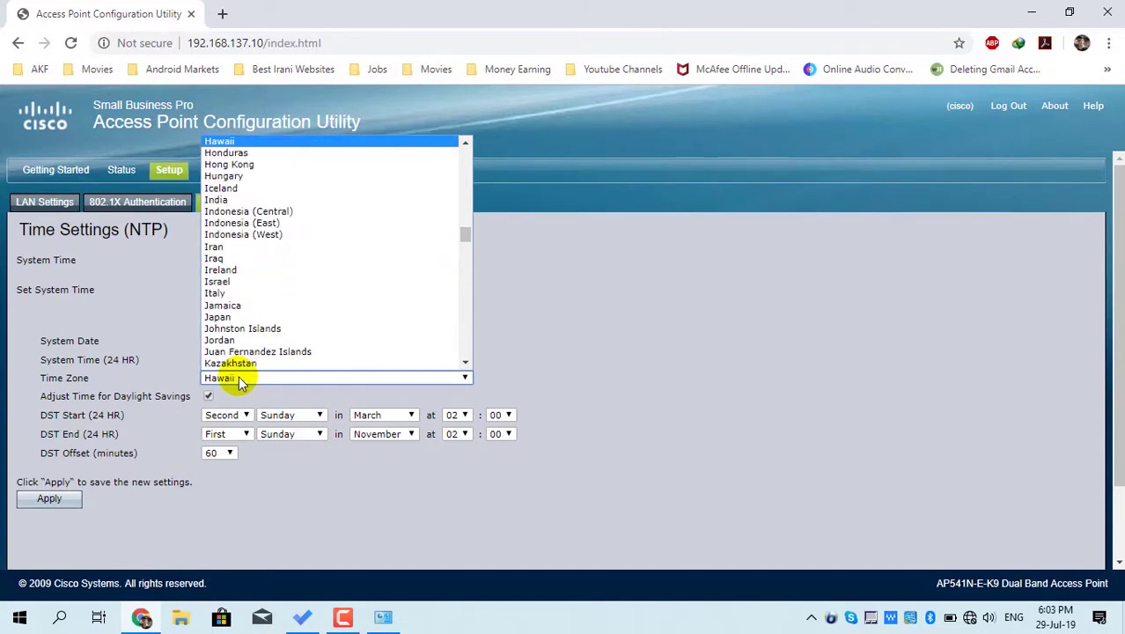
key("Return")
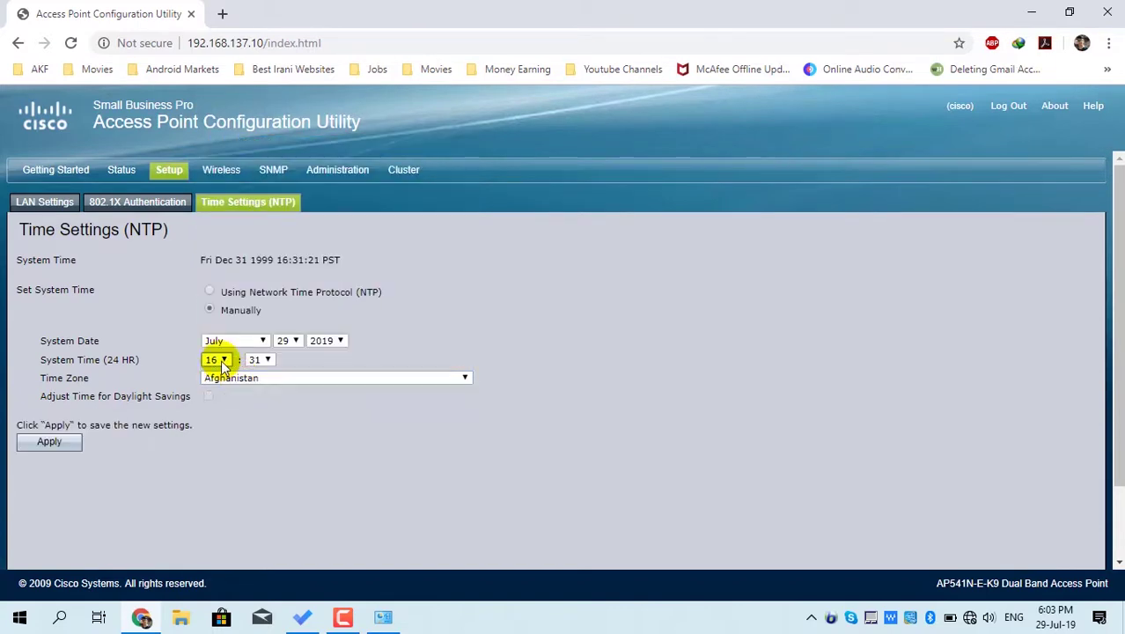
left_click(222, 361)
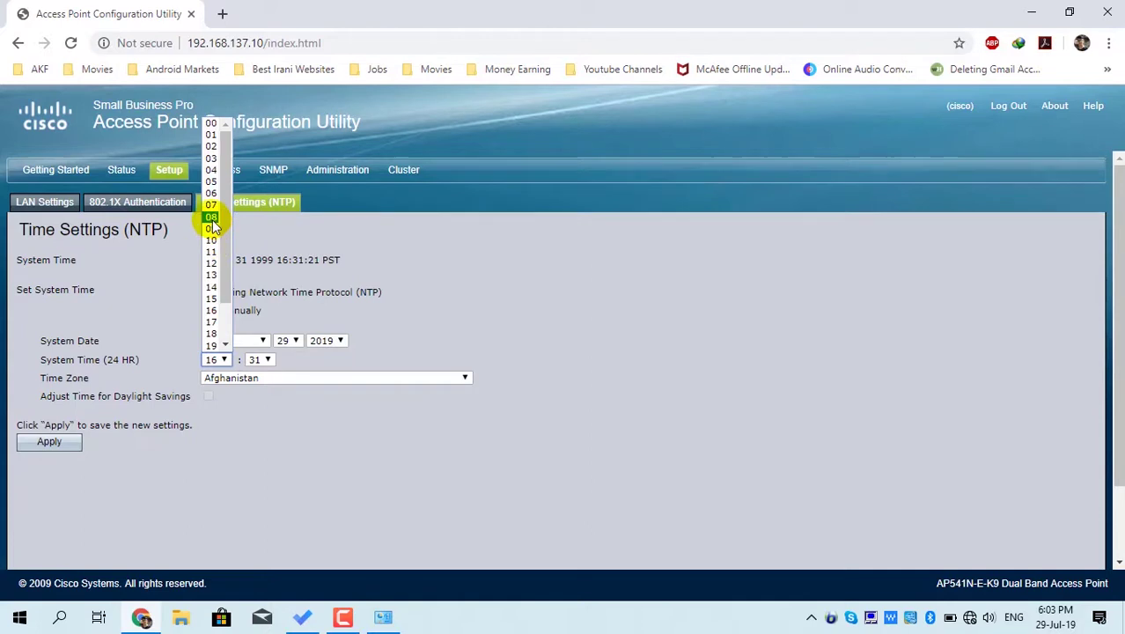
left_click(211, 334)
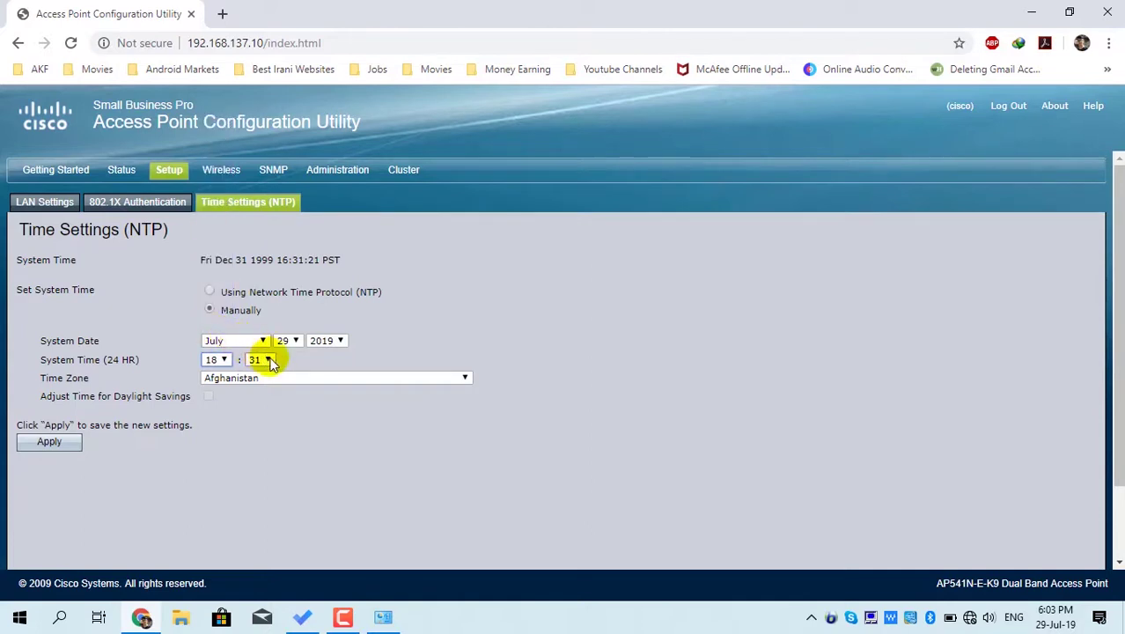
left_click(267, 361)
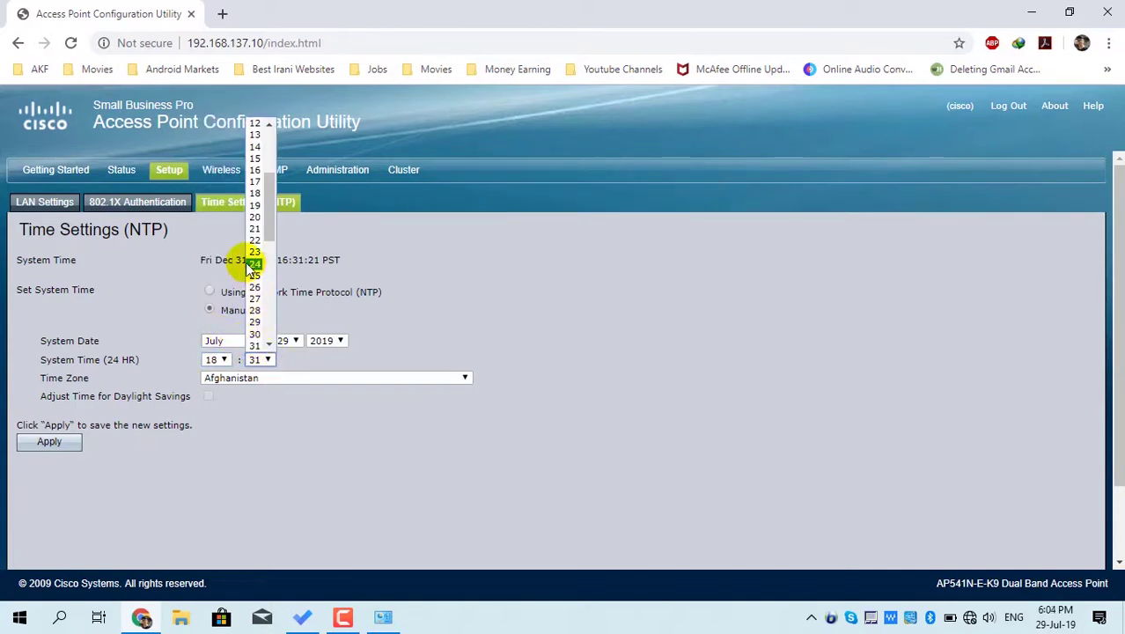
scroll(249, 268, "up", 3)
left_click(255, 158)
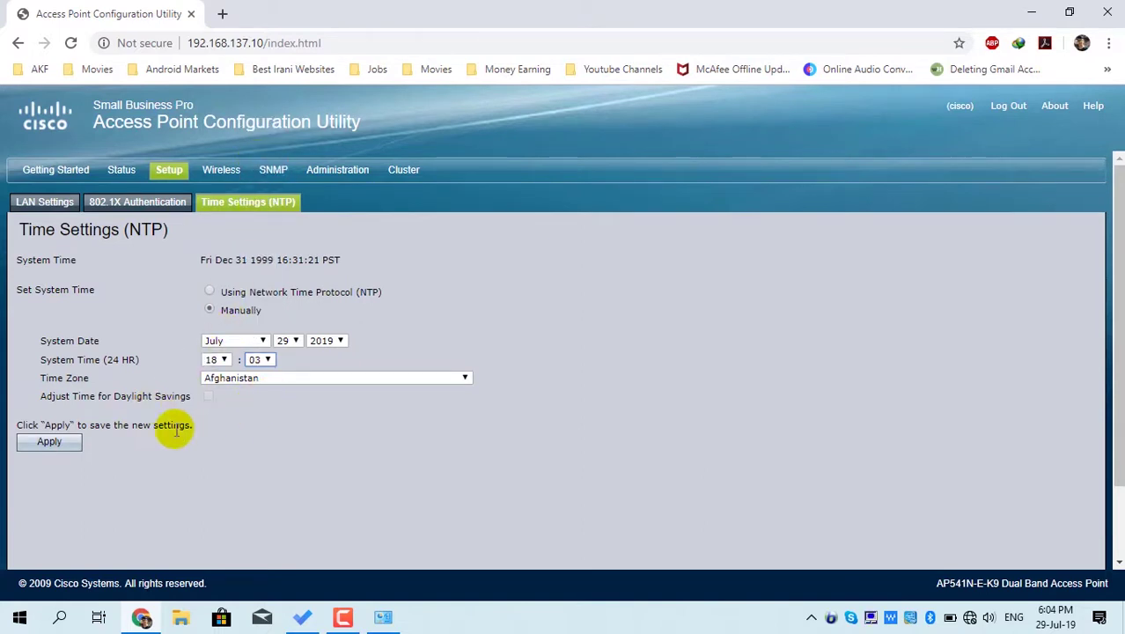
left_click(56, 448)
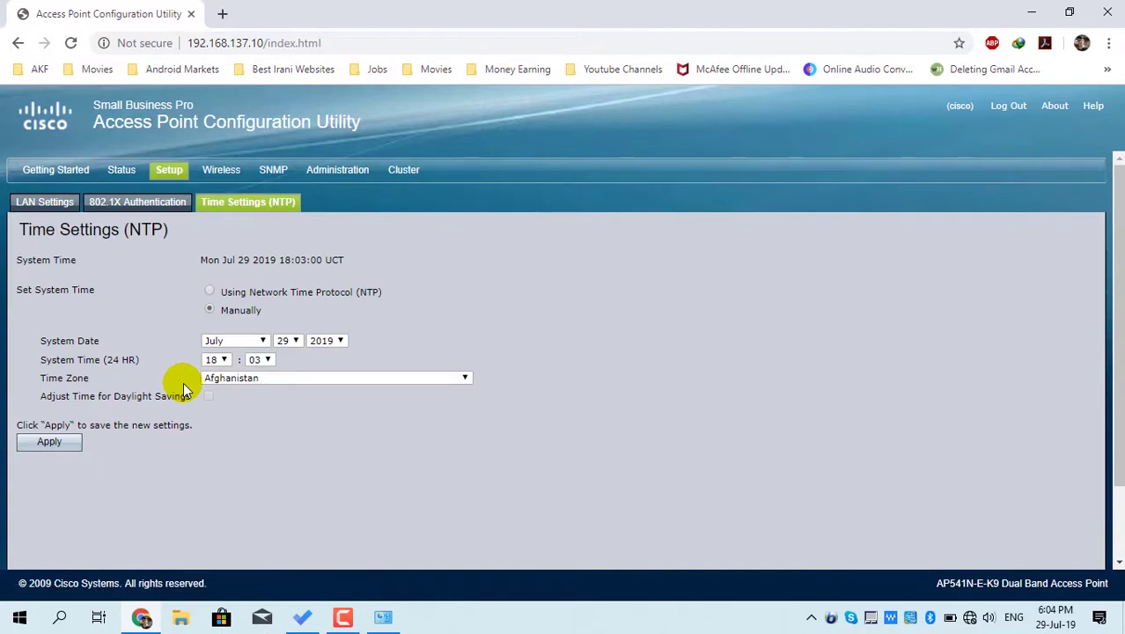
- Set Wireless Radio Interface to On under Wireless > Radio and confirm applying it
left_click(220, 171)
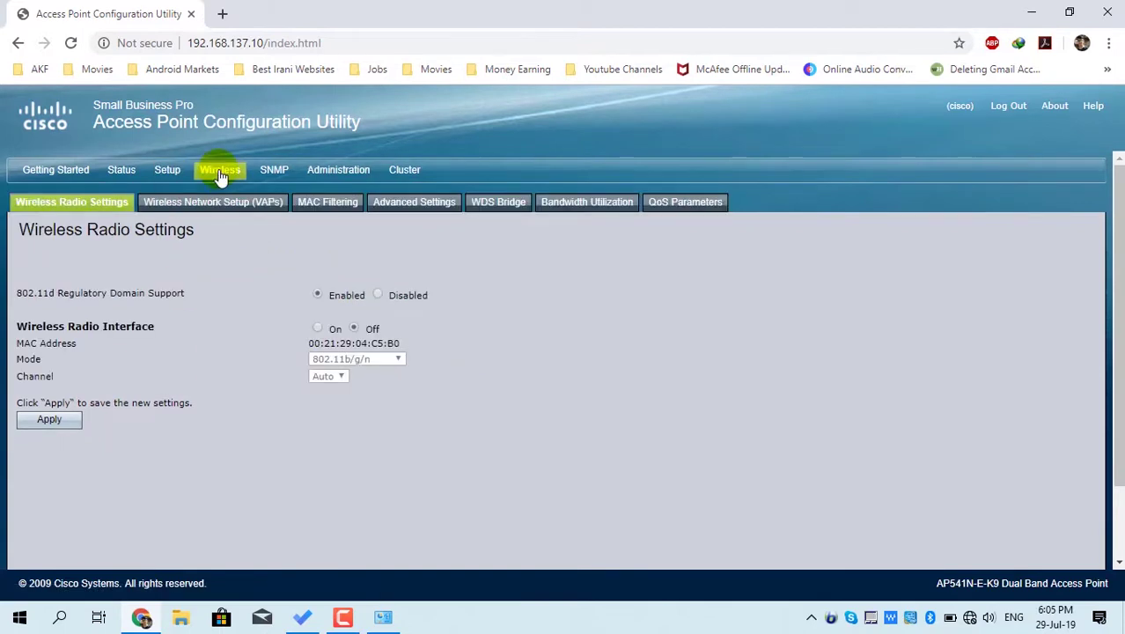
left_click(220, 176)
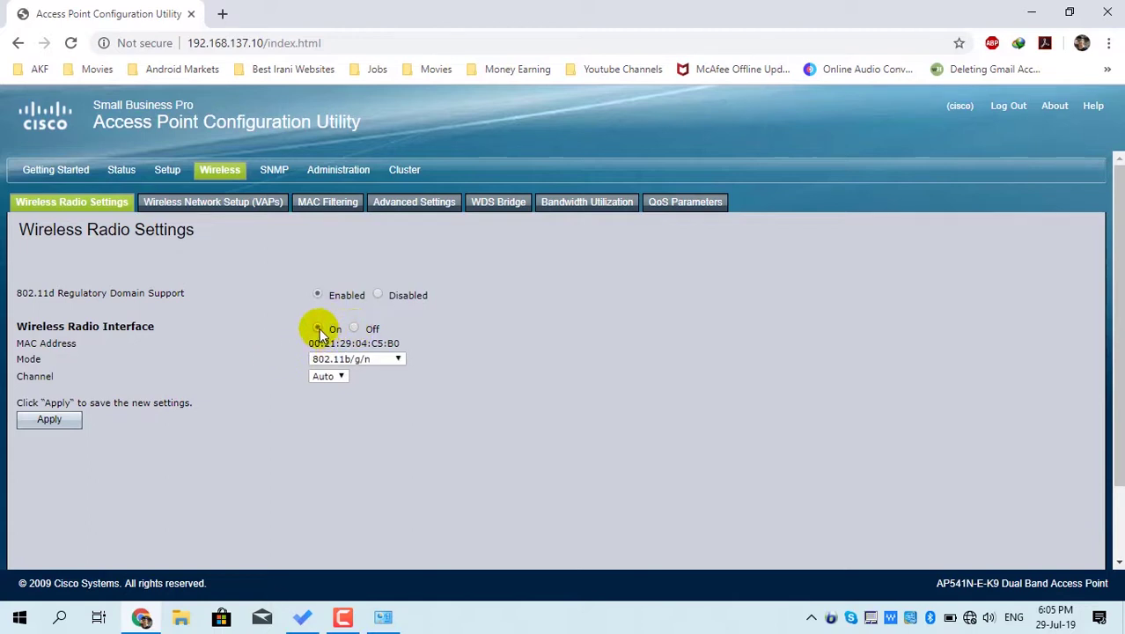
left_click(319, 331)
left_click(56, 420)
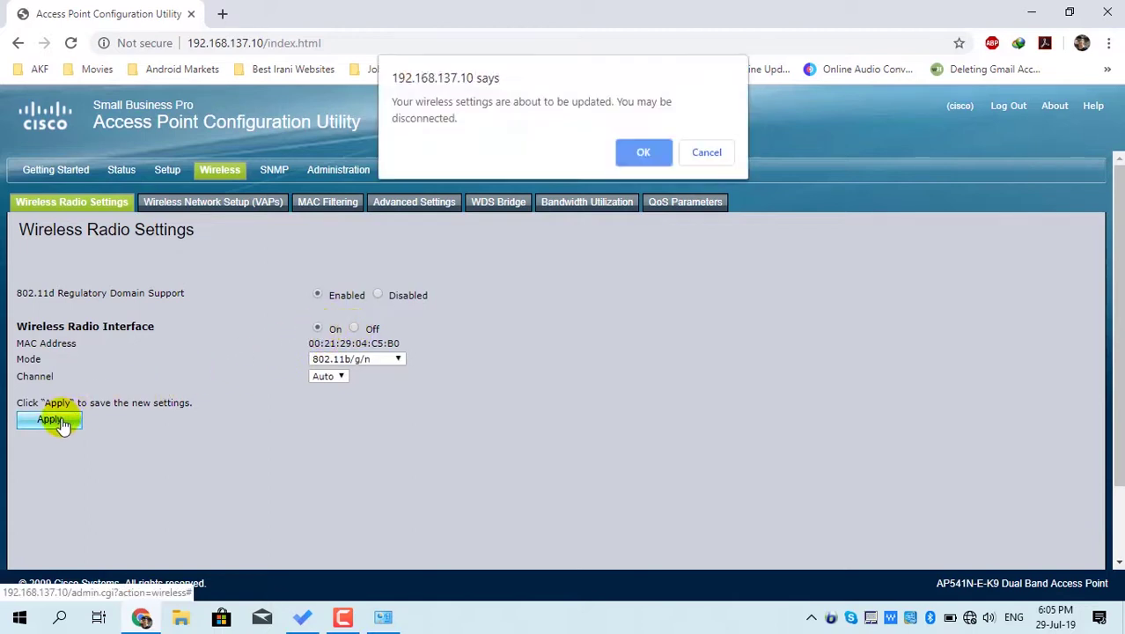
left_click(641, 154)
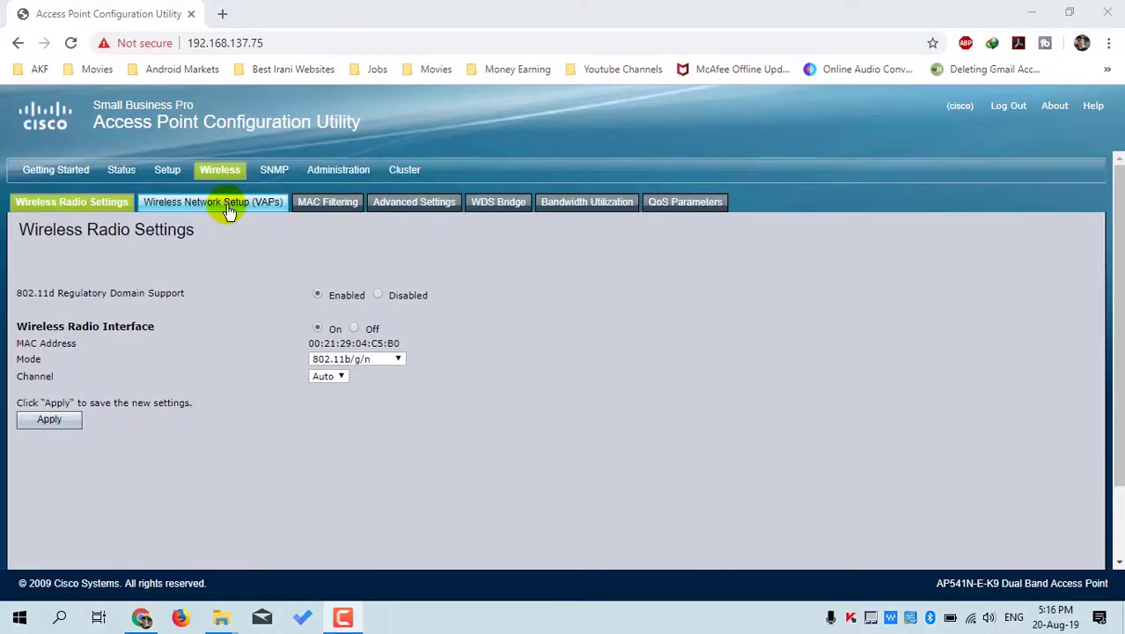
- Rename VAP 0's SSID from cisco to TechForAll, choose WPA Personal, and enter the network key
left_click(228, 204)
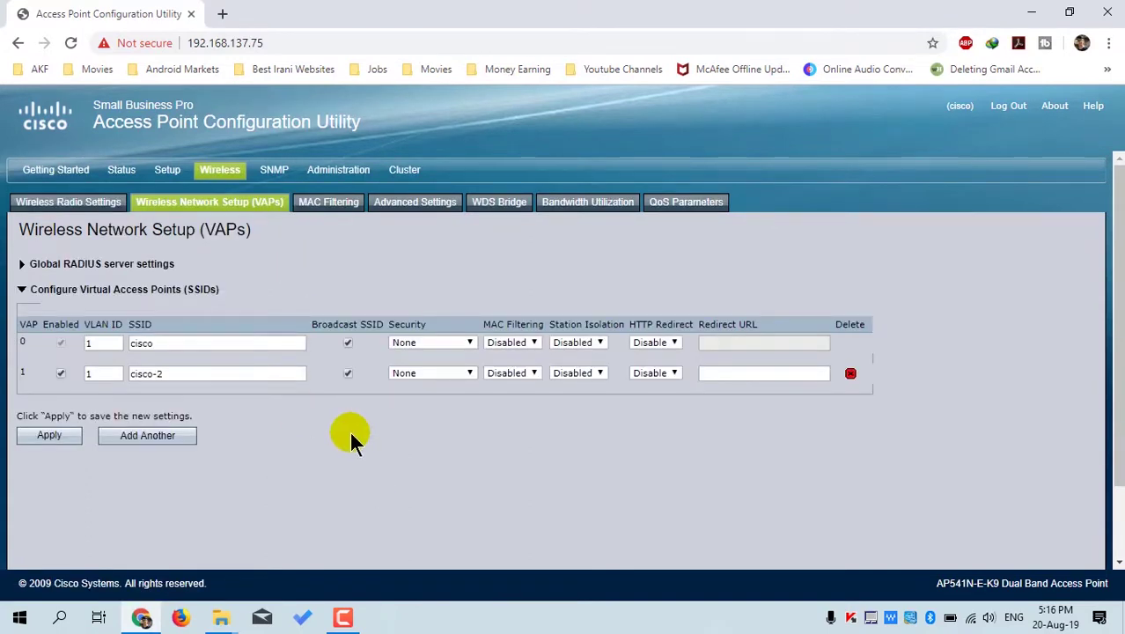
left_click(173, 341)
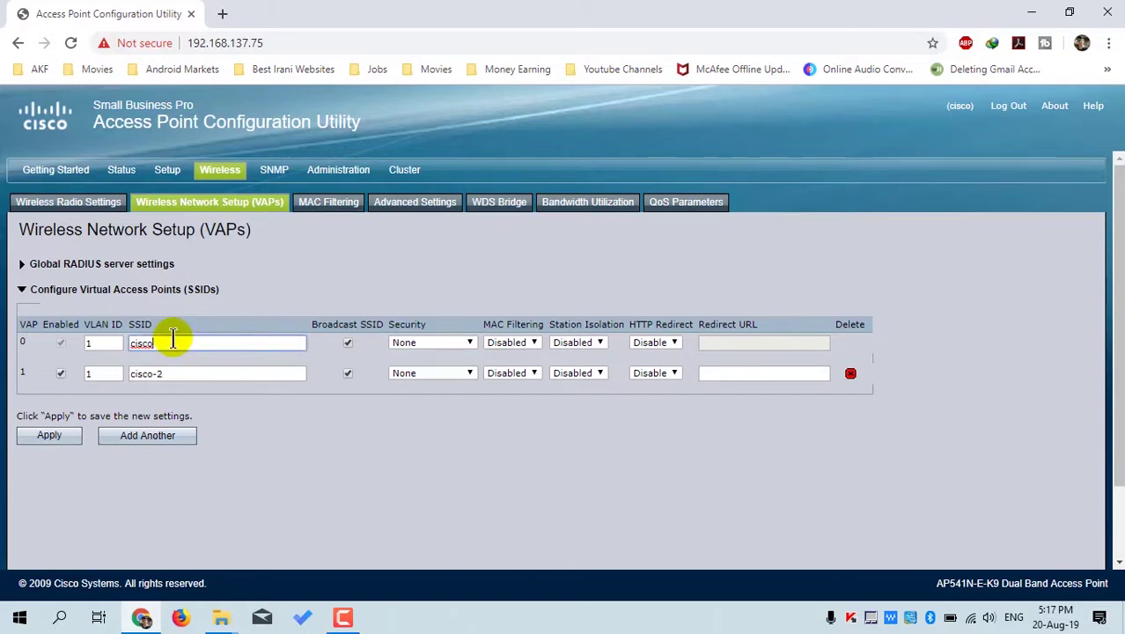
key("BackSpace")
key("BackSpace")
key("BackSpace")
type("TechForAll")
left_click(439, 342)
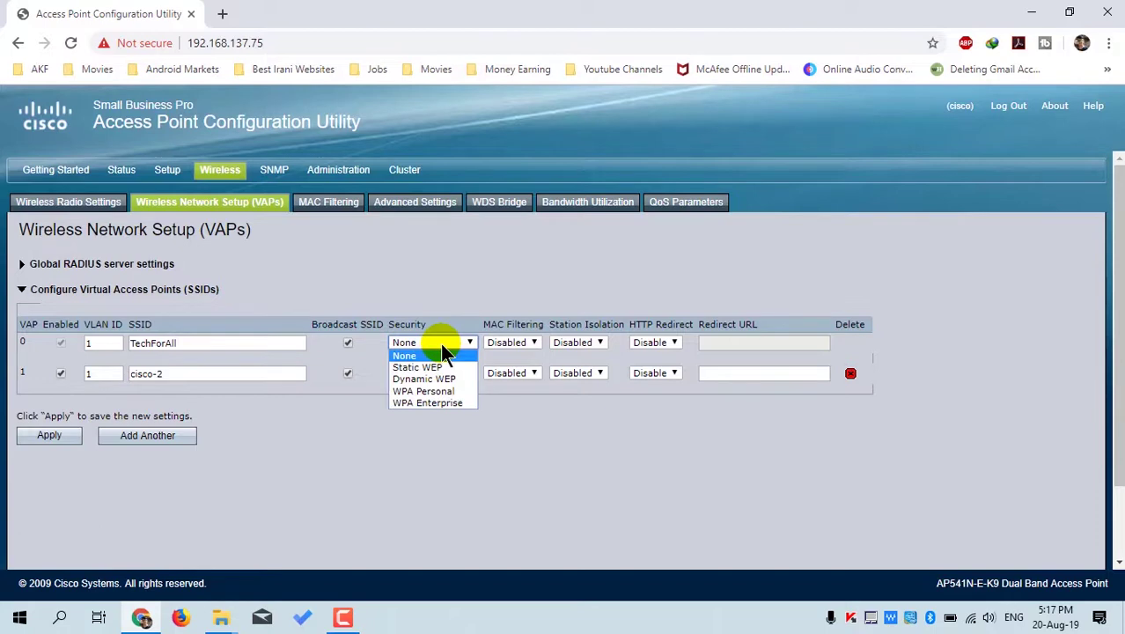
left_click(443, 390)
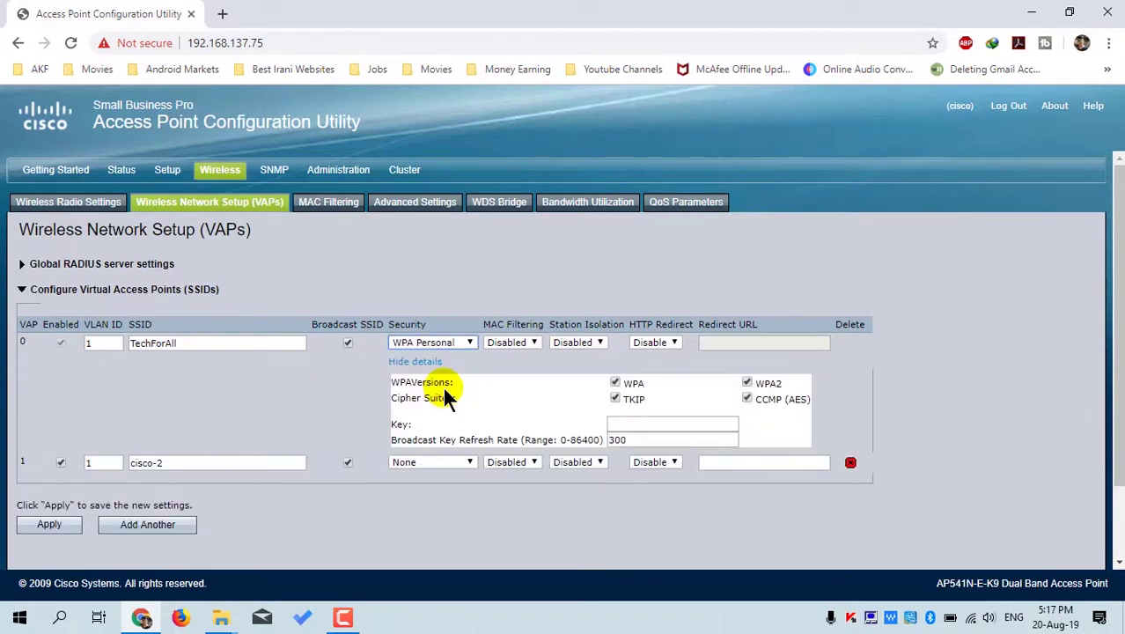
left_click(634, 424)
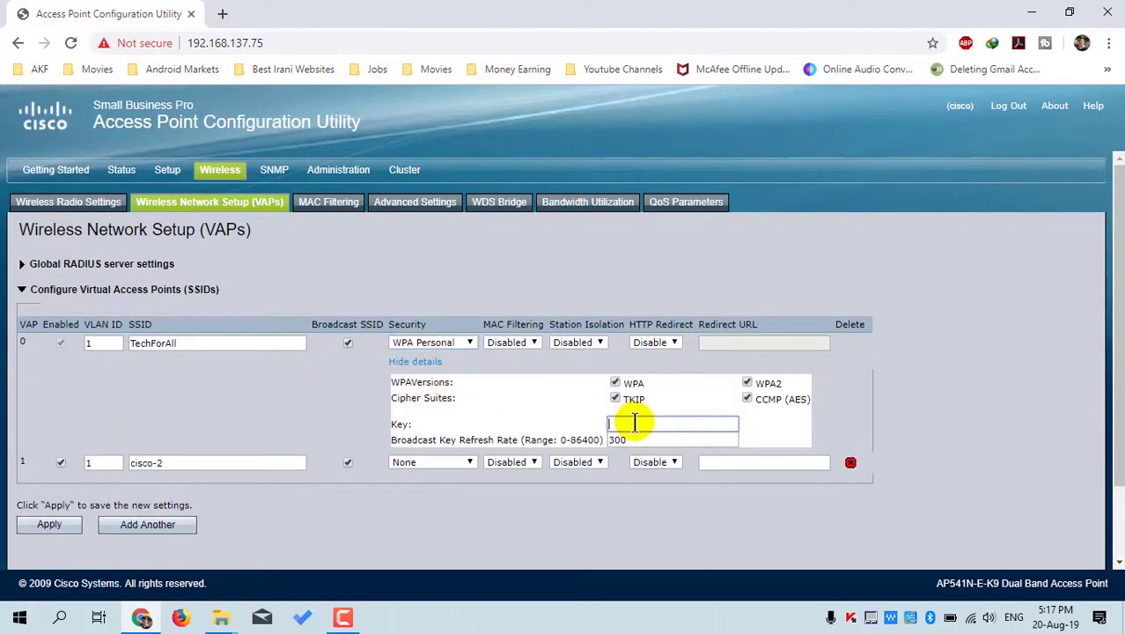
type("1234567890")
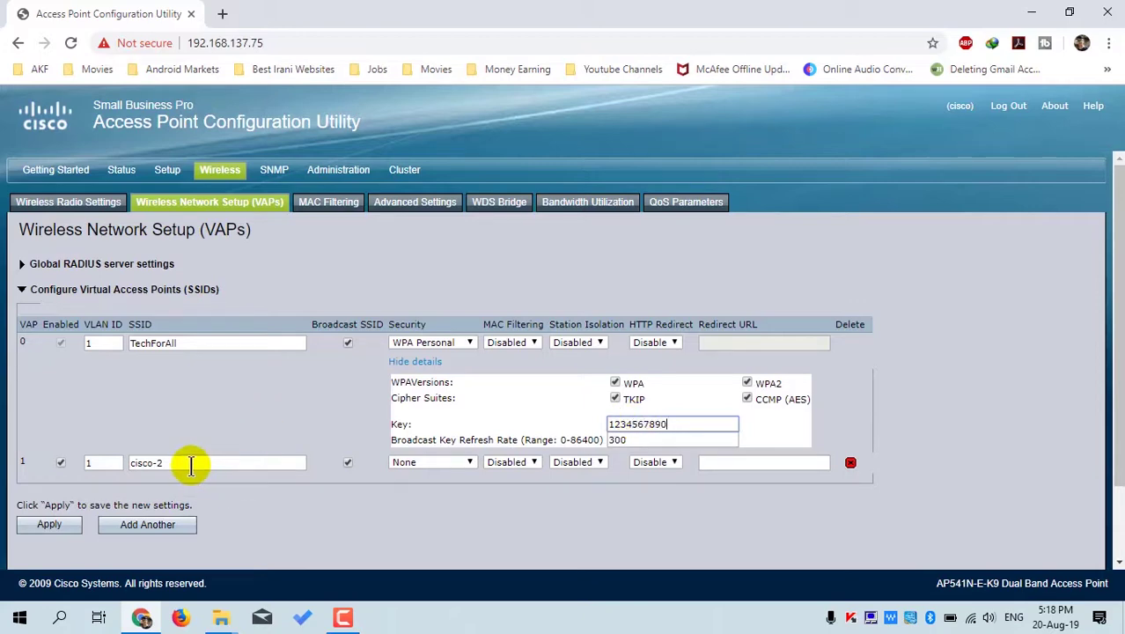
- Rename the second network from cisco-2 to guest and set its security to WPA Personal
left_click_drag(190, 466, 82, 461)
type("guest")
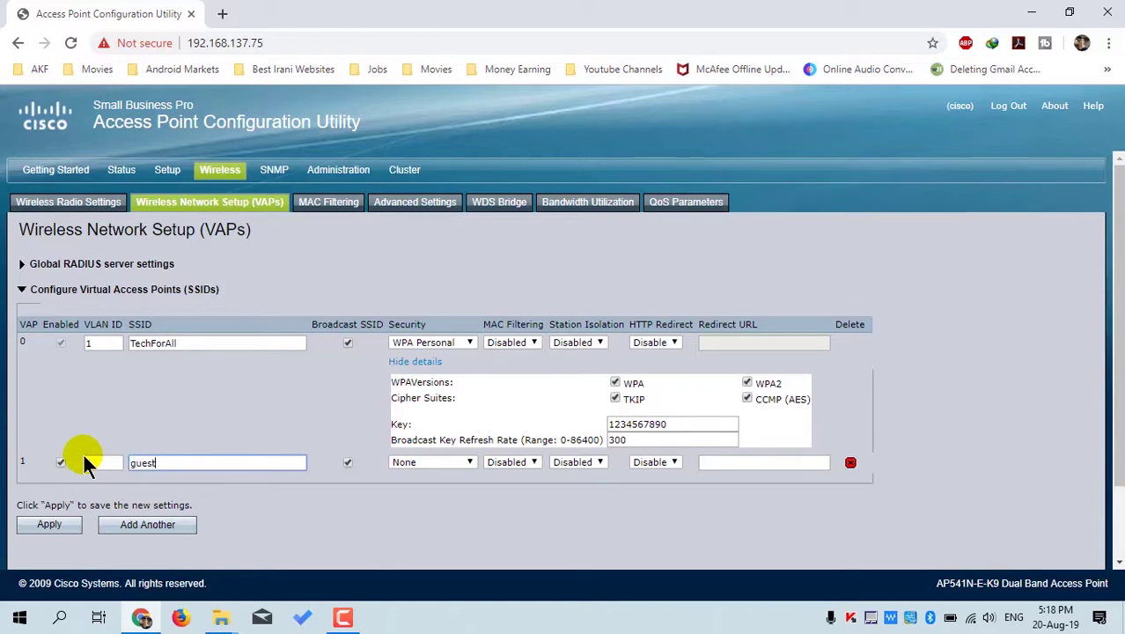
left_click(442, 471)
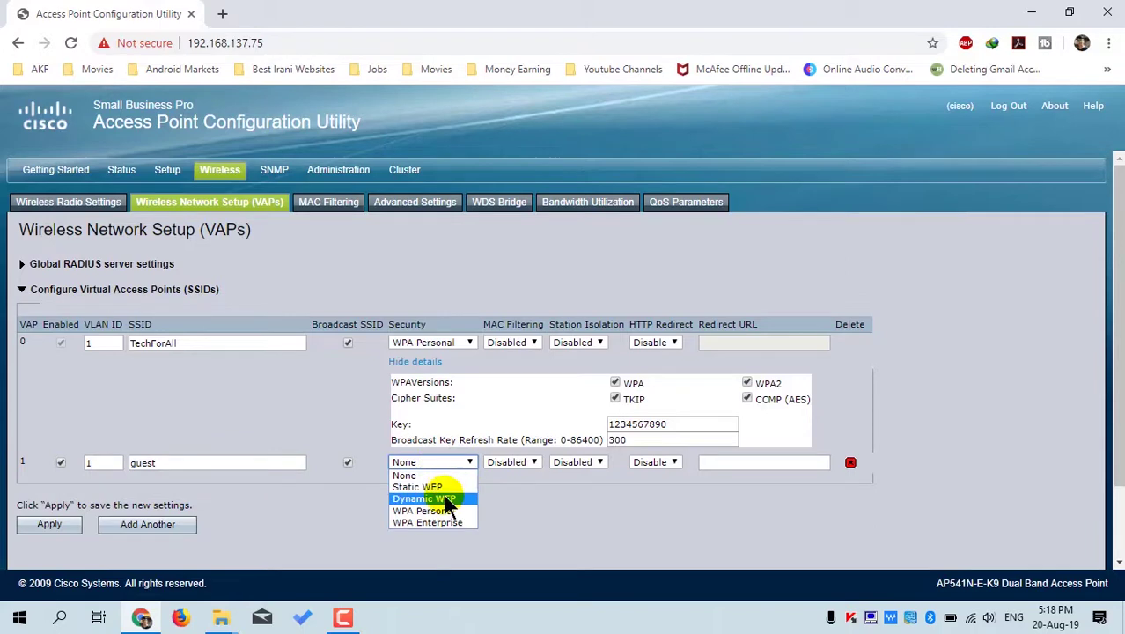
left_click(441, 505)
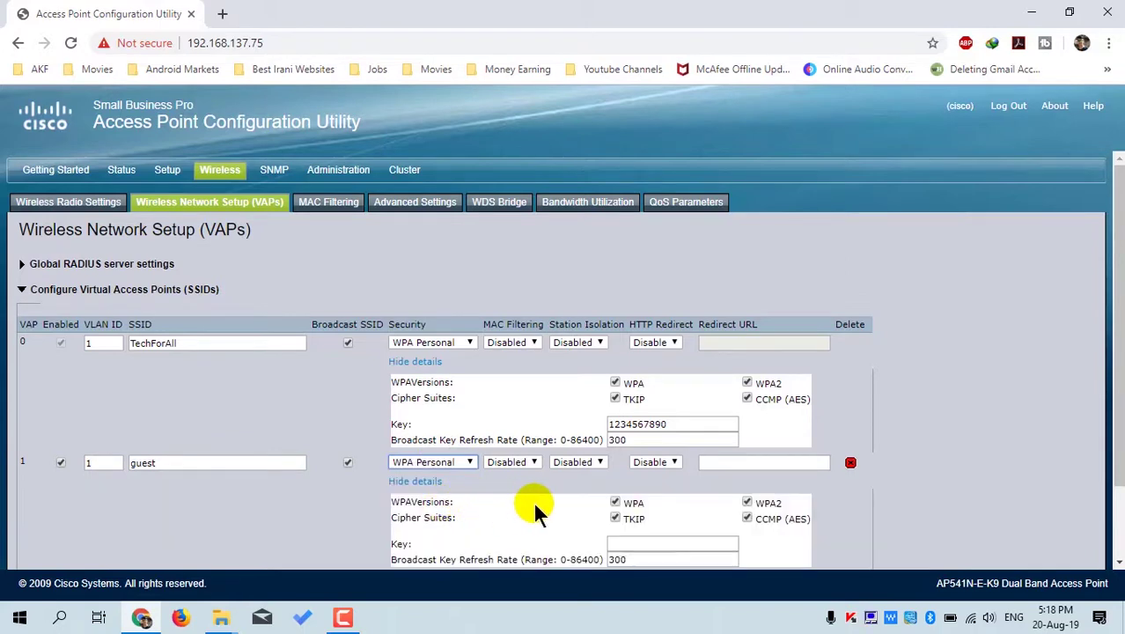
- Enter the guest network's WPA key, apply both networks' settings, and bring up MAC Filtering
left_click(652, 541)
type("abcdefghijk")
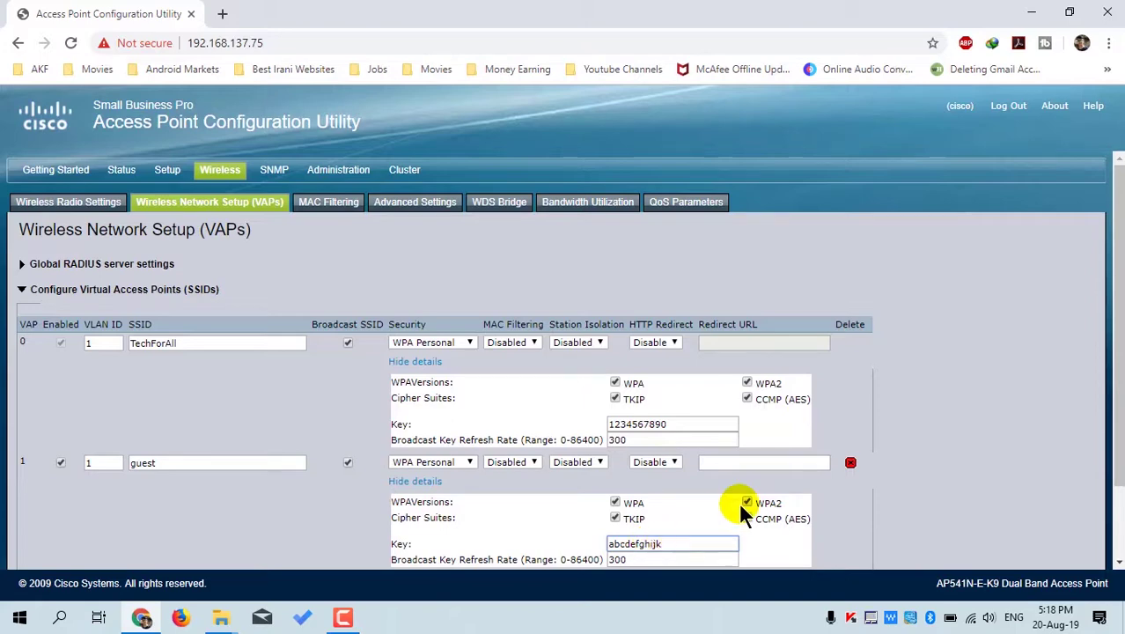
scroll(744, 503, "down", 1)
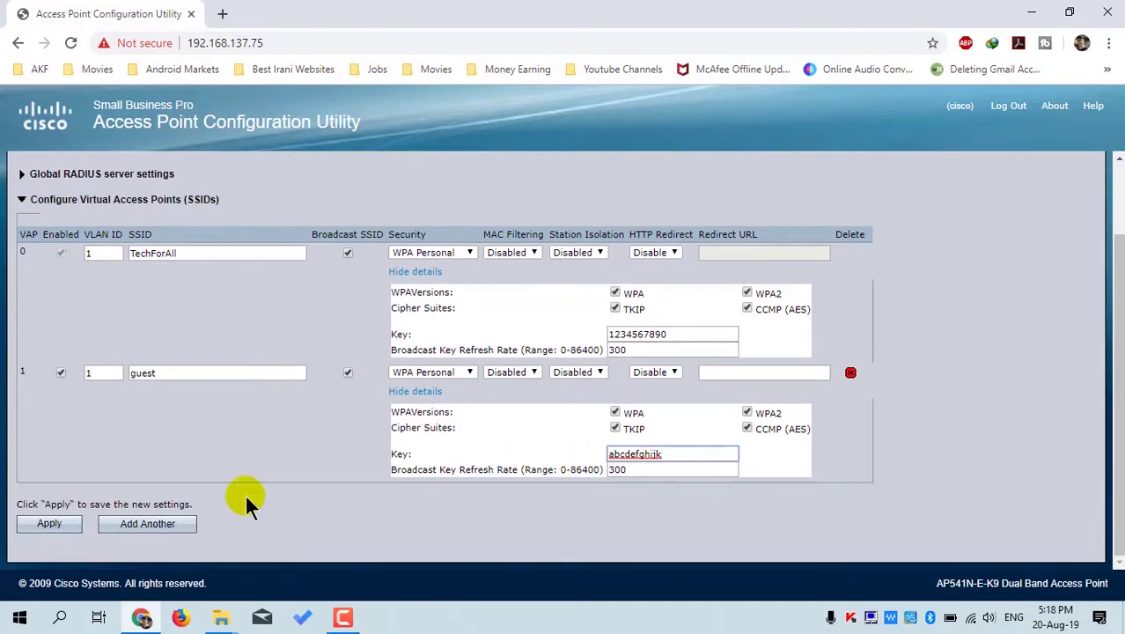
left_click(65, 519)
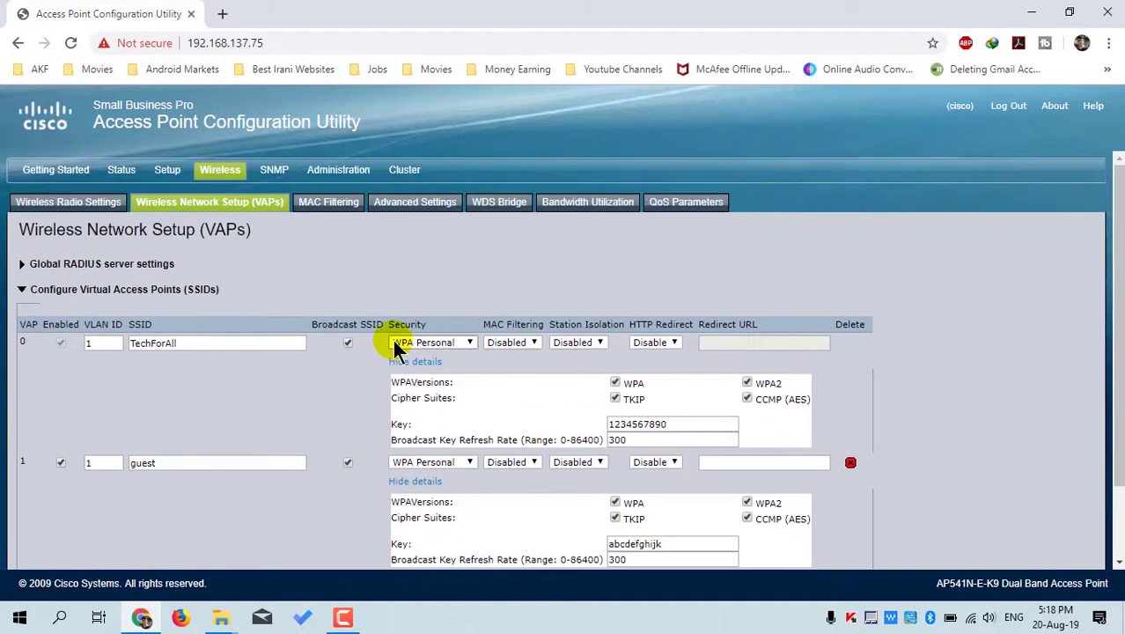
left_click(323, 204)
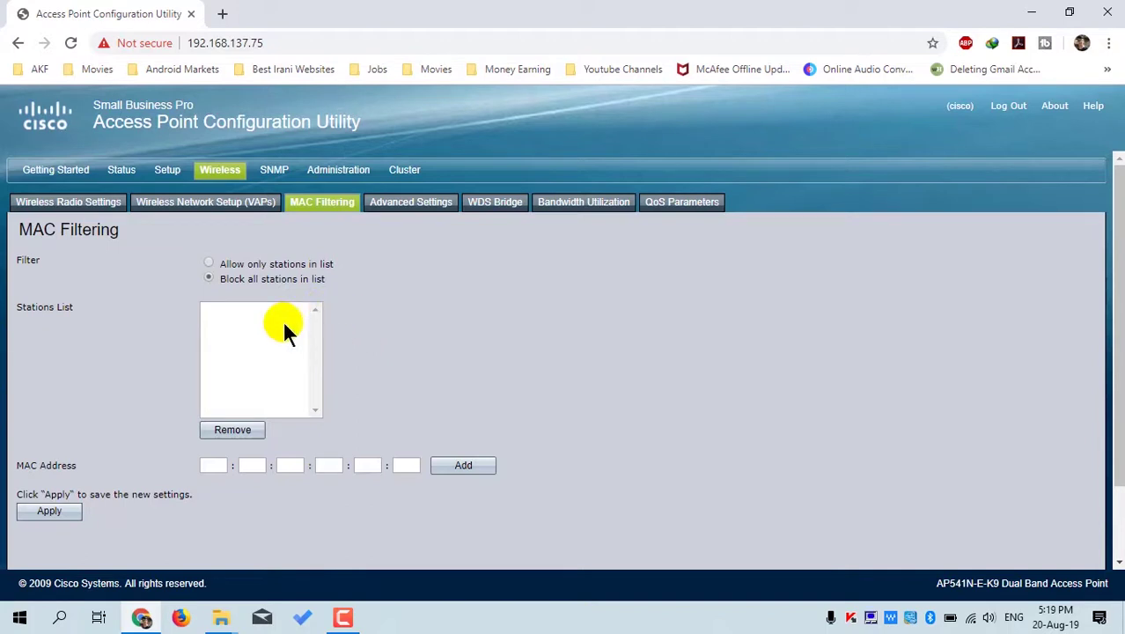
- Set MAC filtering to allow only listed stations, then move to the Administration section
left_click(210, 263)
left_click(216, 463)
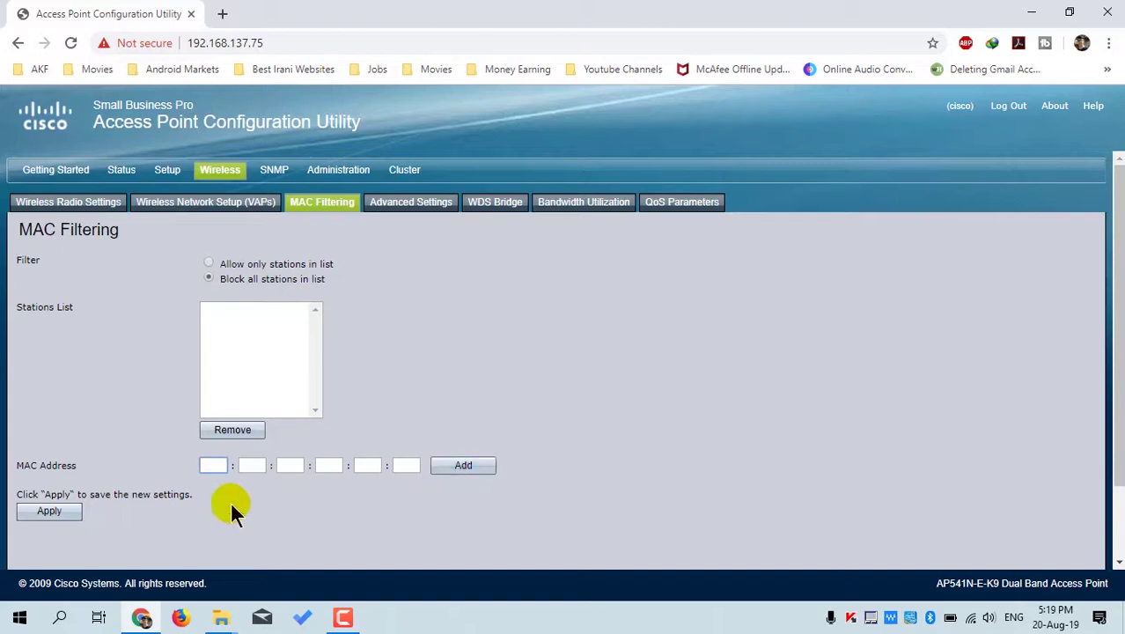
left_click(335, 173)
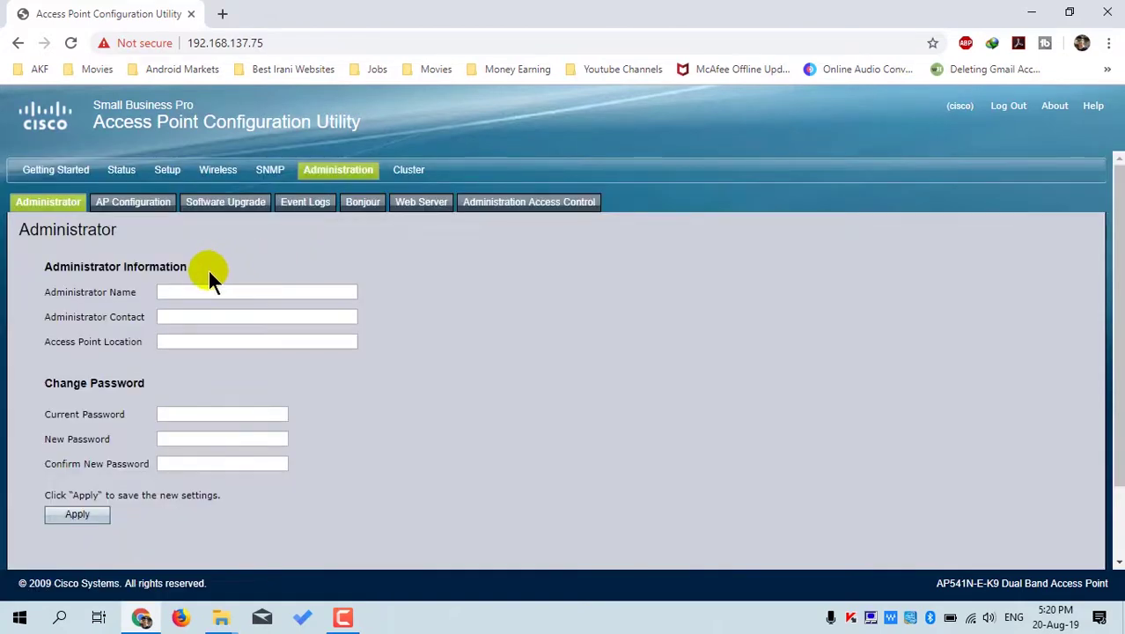
- Enter administrator name 'Tech for All', contact 'IT Team' and location 'Office #1'
left_click(185, 293)
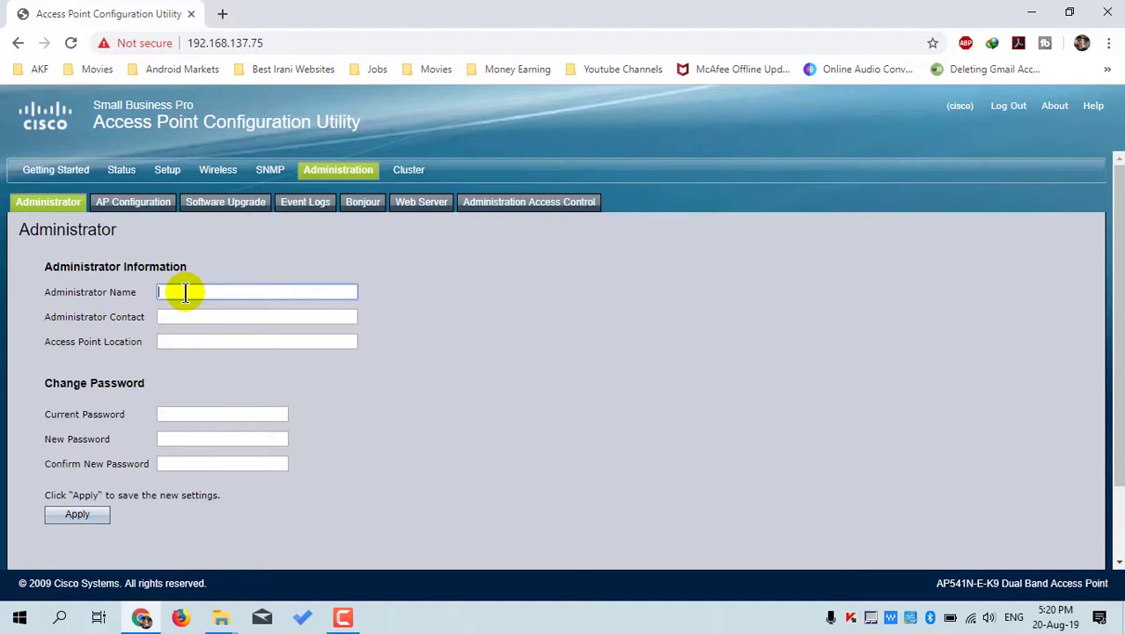
type("Tech for All")
key("Tab")
type("IT Team")
key("Tab")
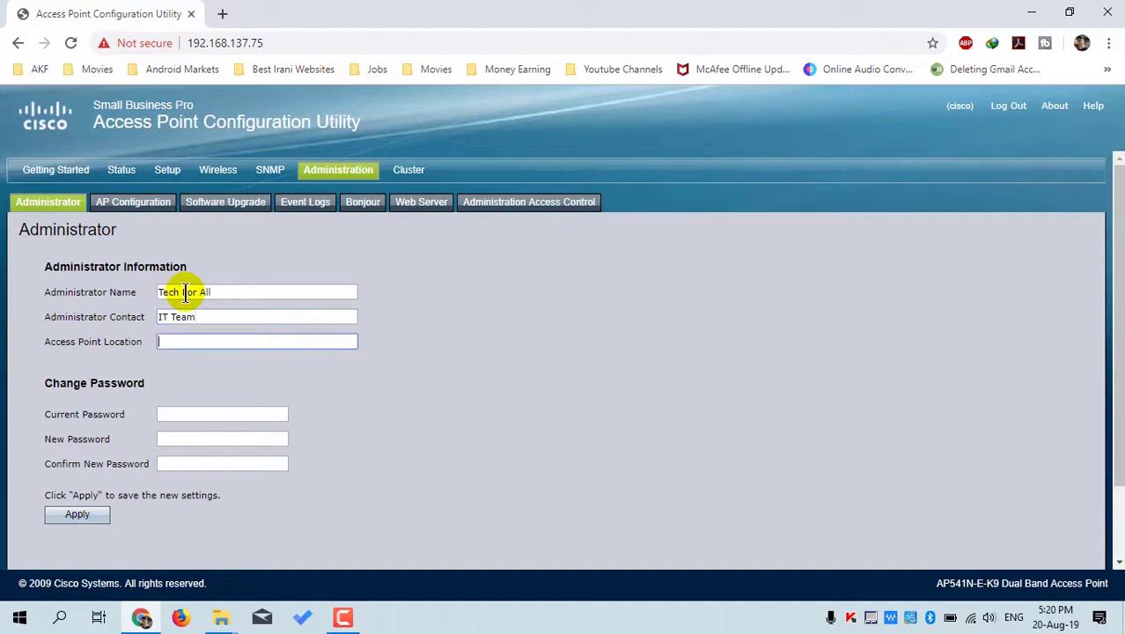
type("Office #1")
key("Tab")
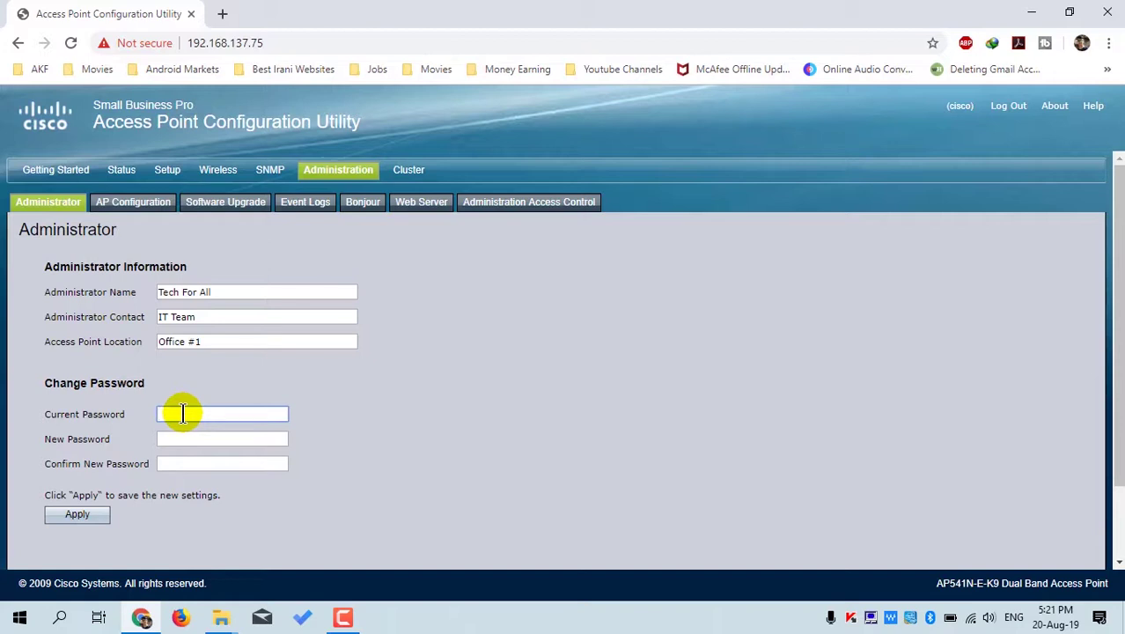
key("shift+Tab")
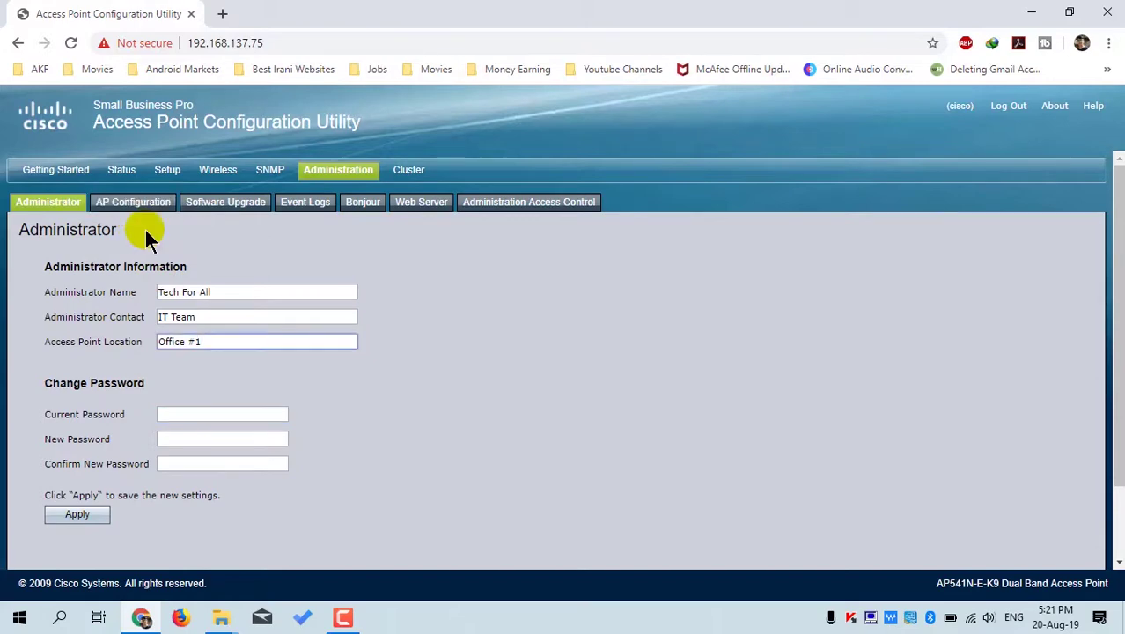
left_click(132, 211)
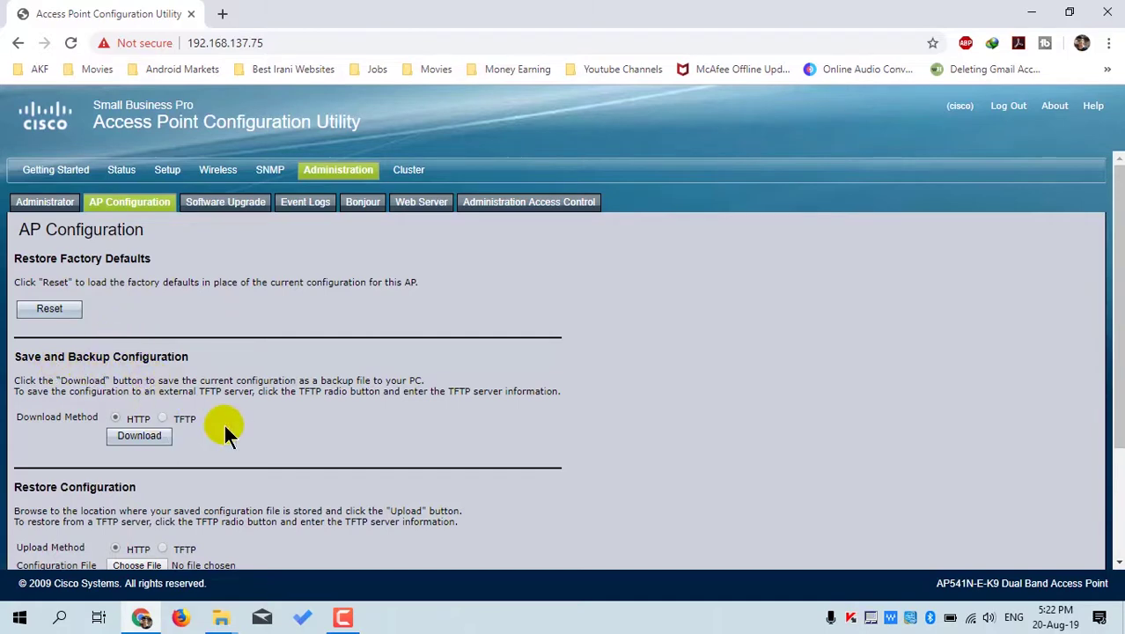
- Download the configuration backup and save it to the Desktop as config.xml, an XML Document
left_click(141, 437)
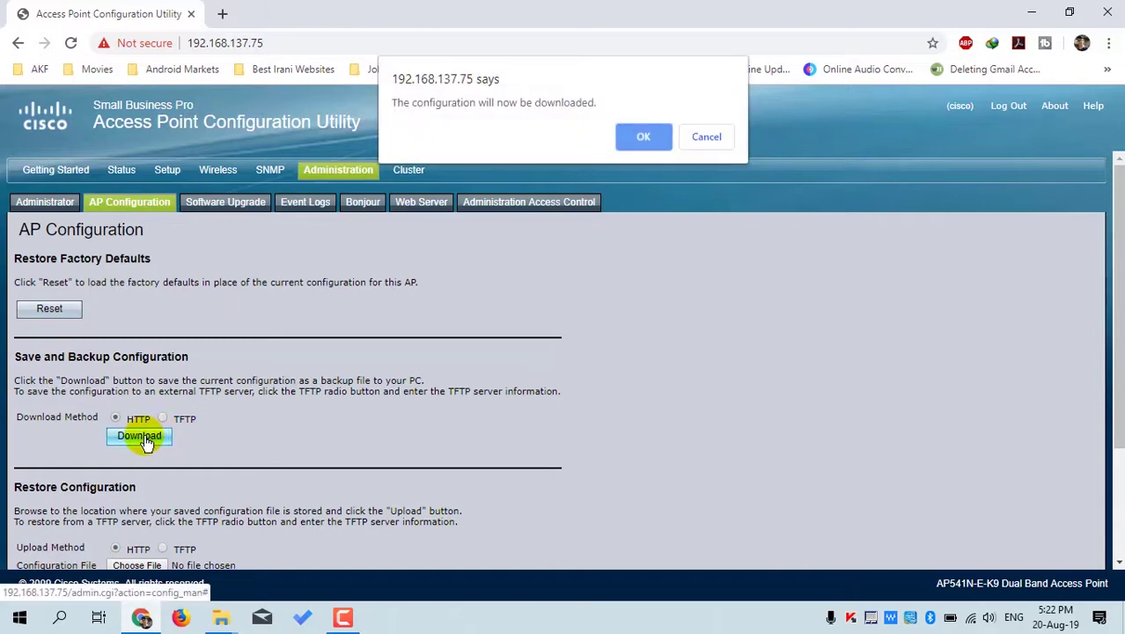
left_click(643, 137)
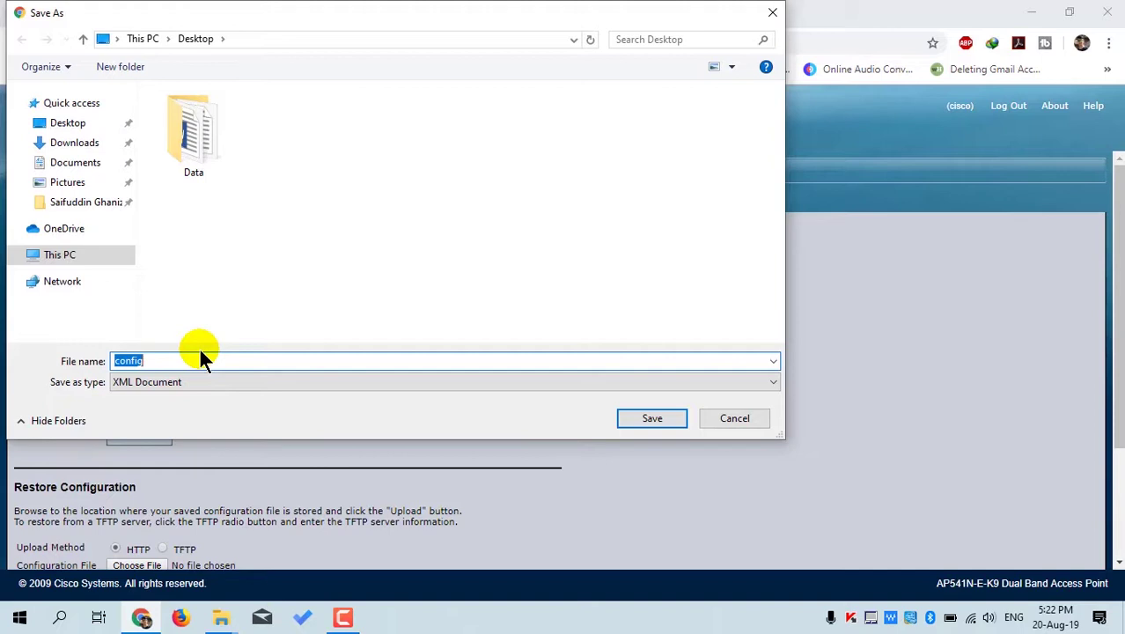
left_click(62, 123)
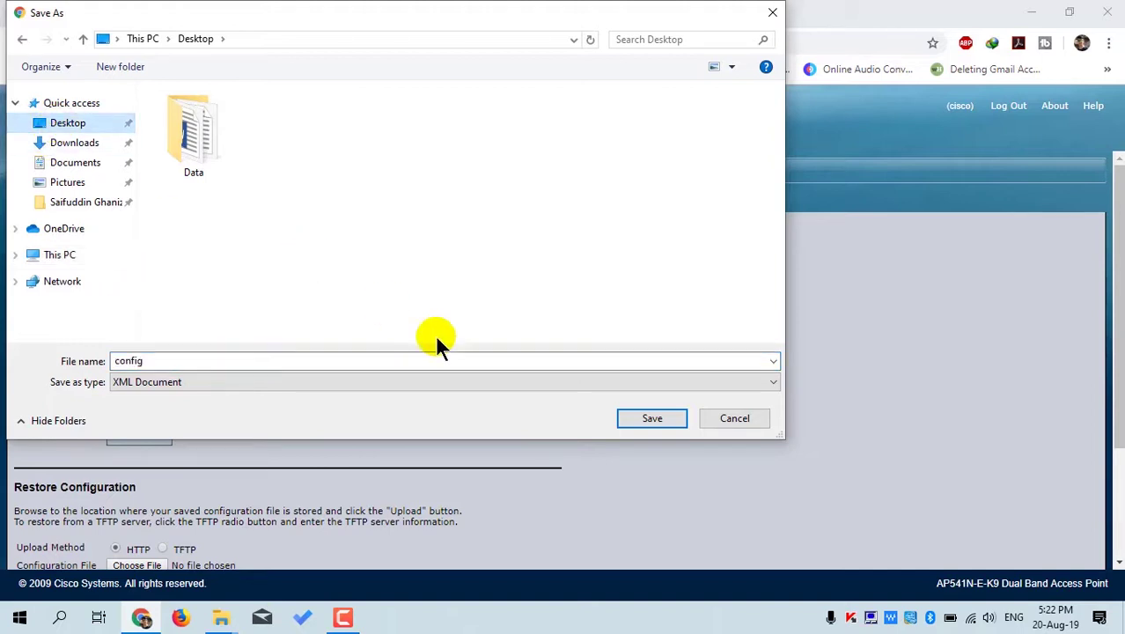
left_click(369, 358)
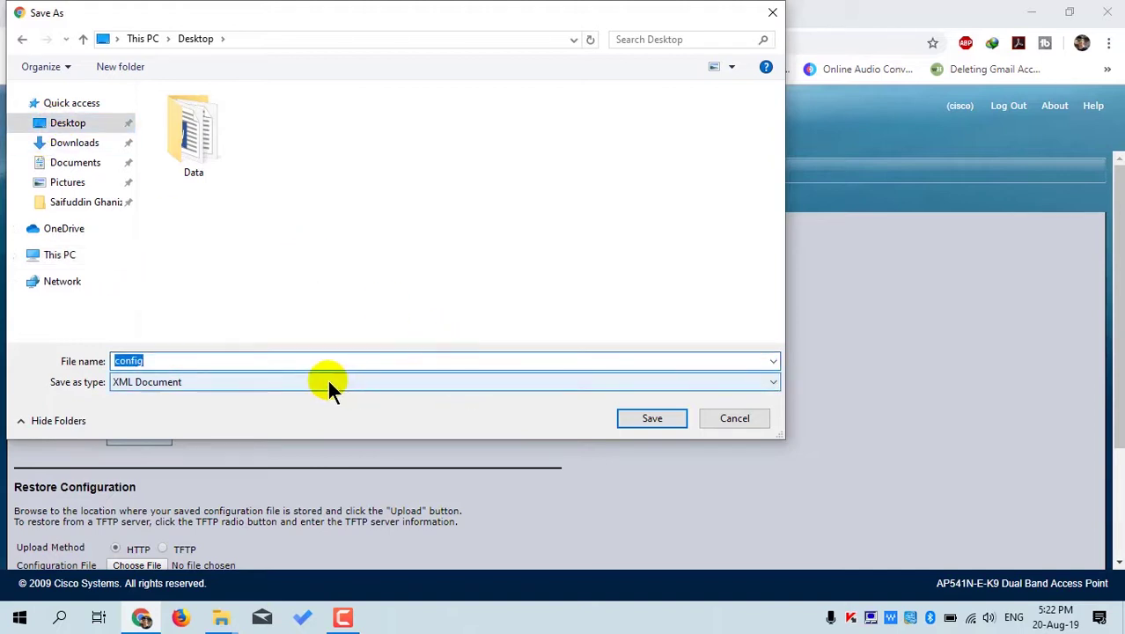
left_click(326, 378)
left_click(327, 393)
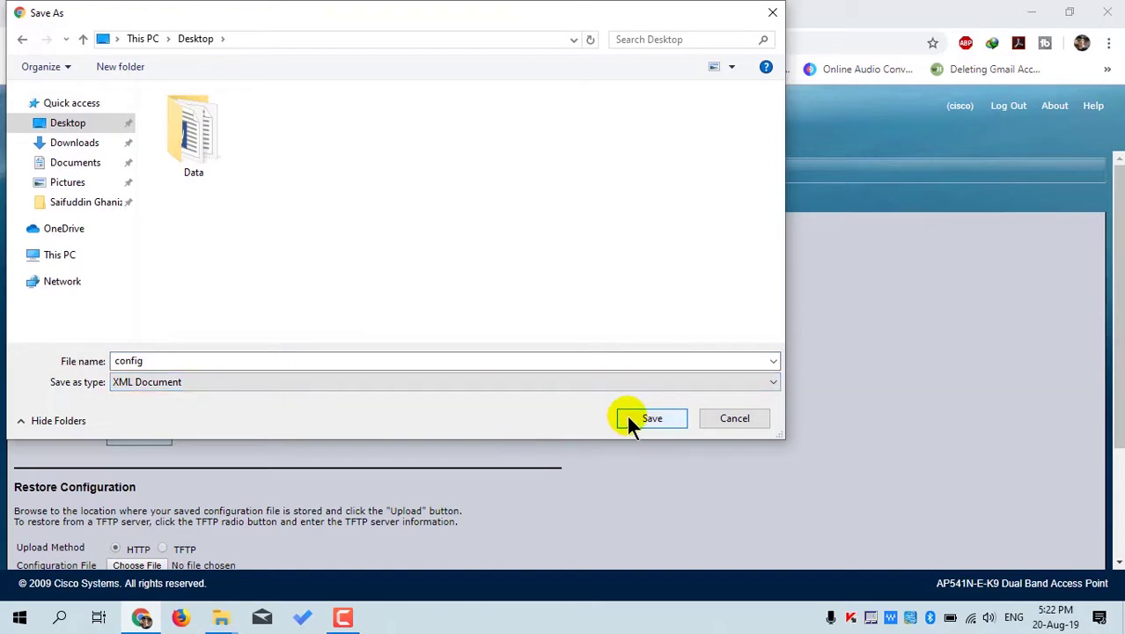
left_click(649, 419)
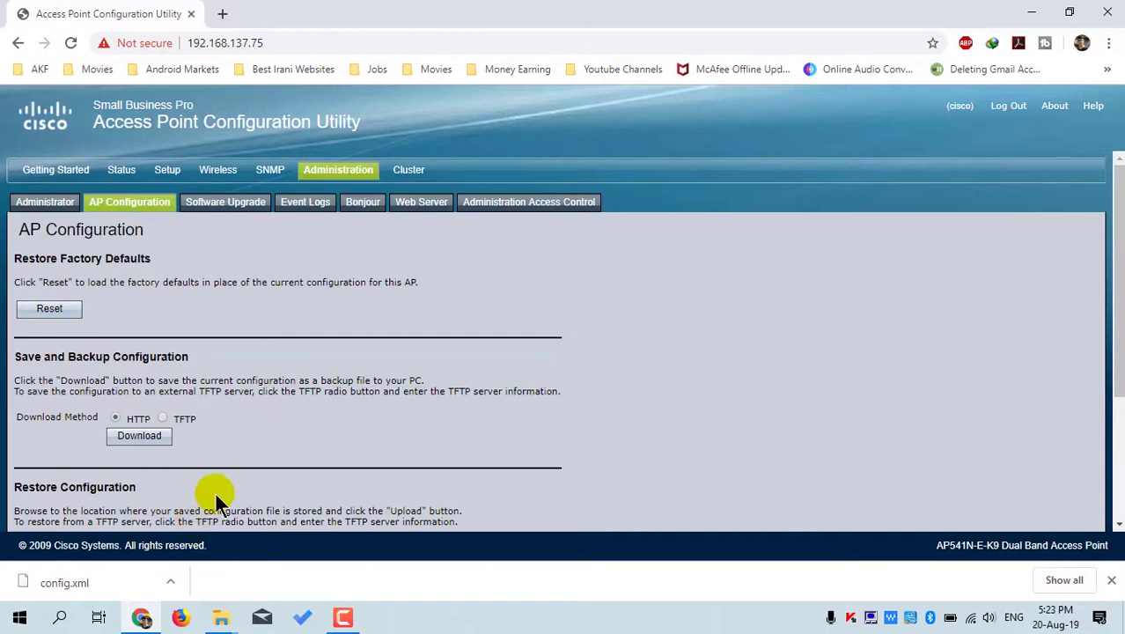
scroll(216, 493, "down", 2)
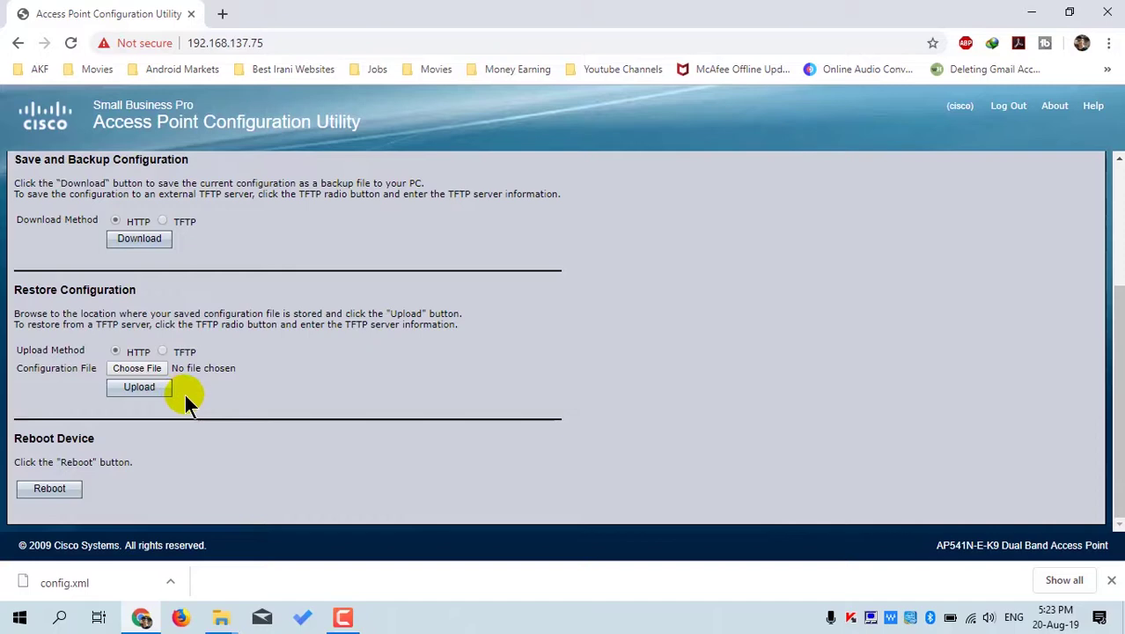
- Choose config.xml as the Restore Configuration file, then go to the Software Upgrade page
left_click(139, 375)
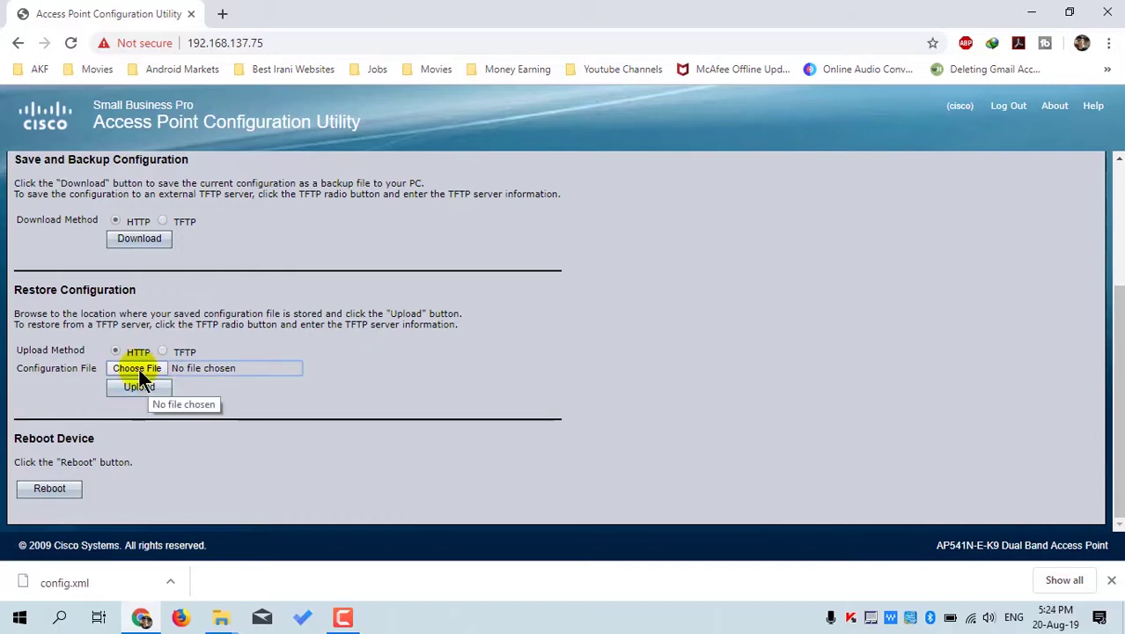
left_click(139, 370)
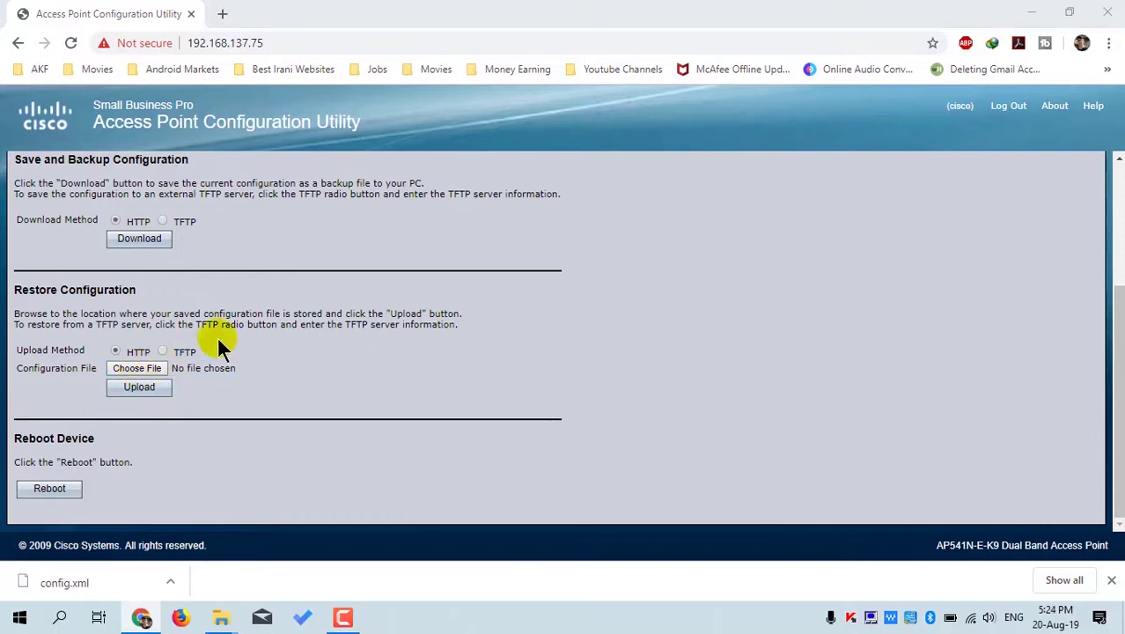
left_click(379, 171)
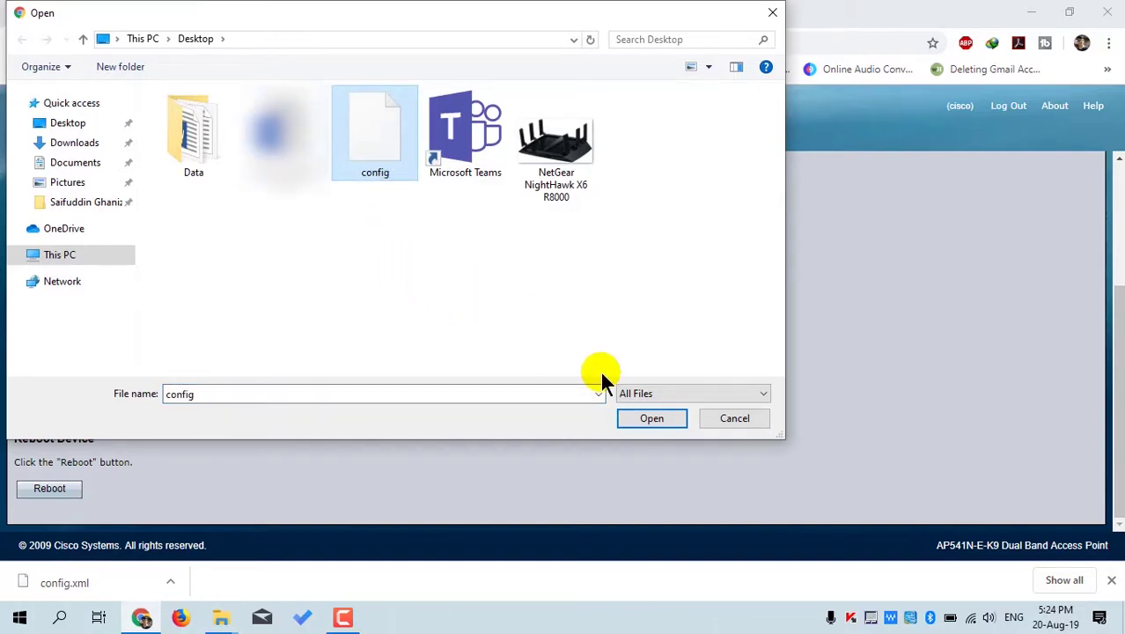
left_click(645, 420)
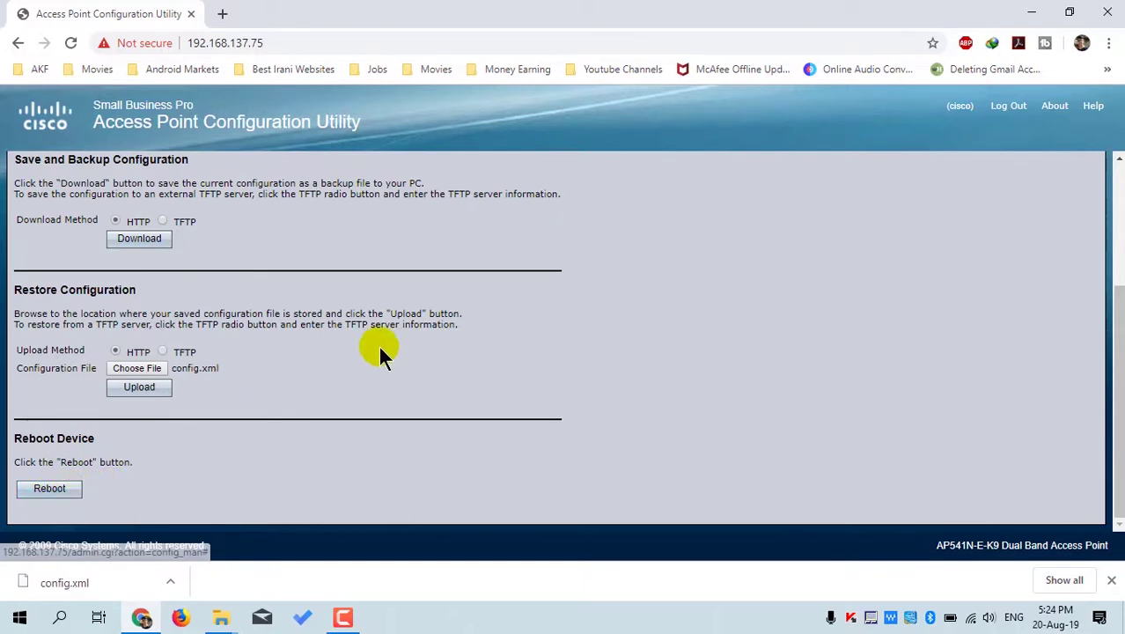
scroll(378, 345, "up", 3)
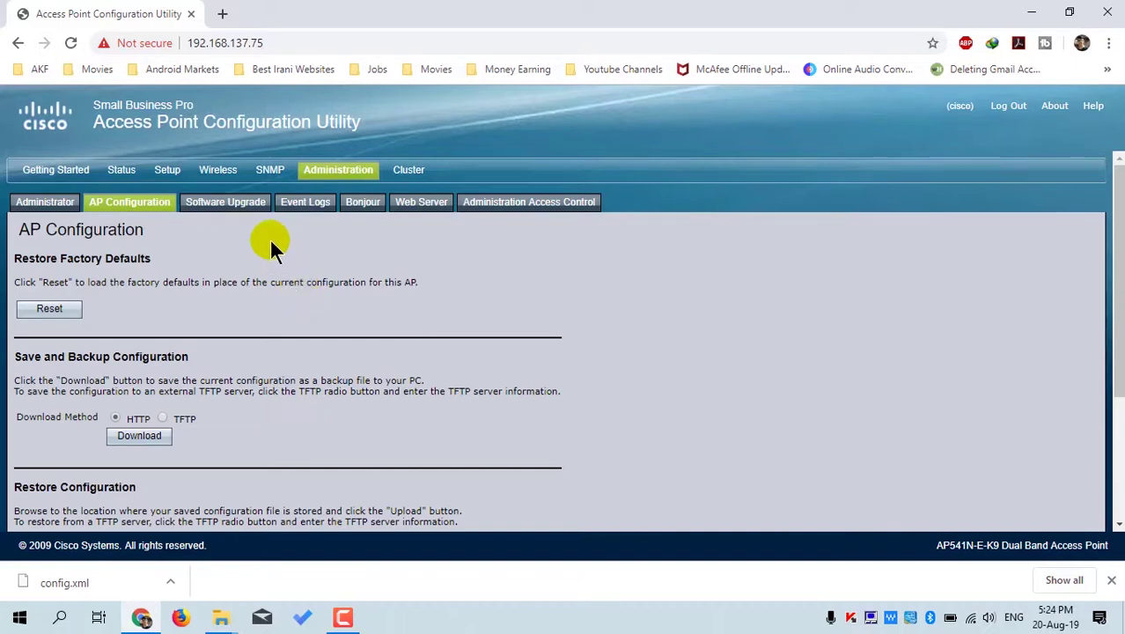
left_click(236, 212)
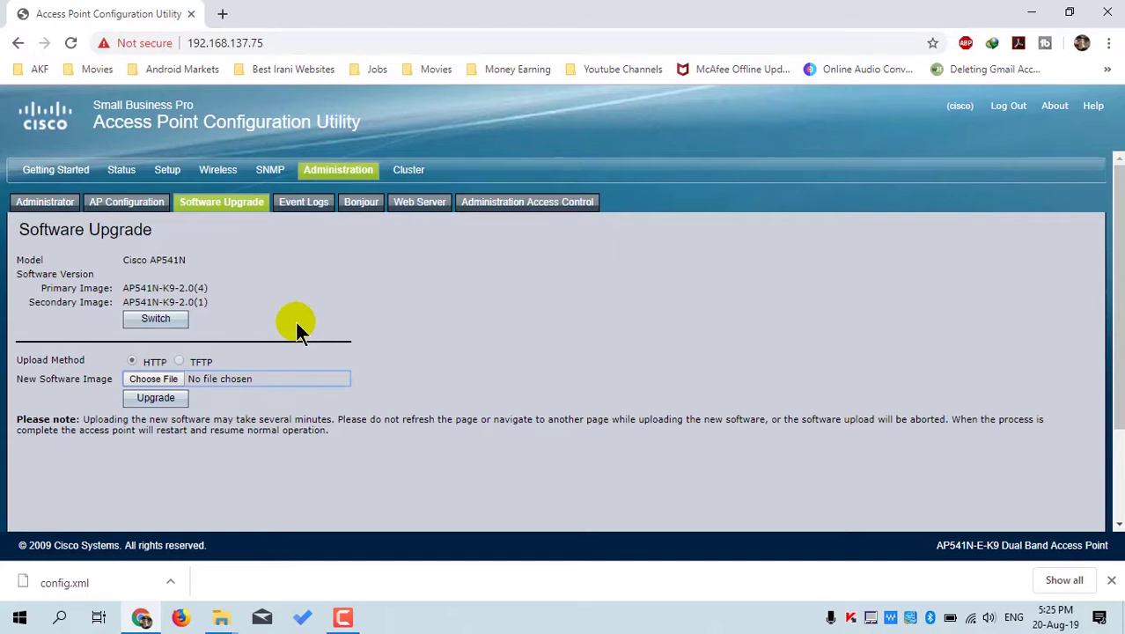
- Attach config.xml as the new software image and run Upgrade, then view Event Logs
left_click(158, 386)
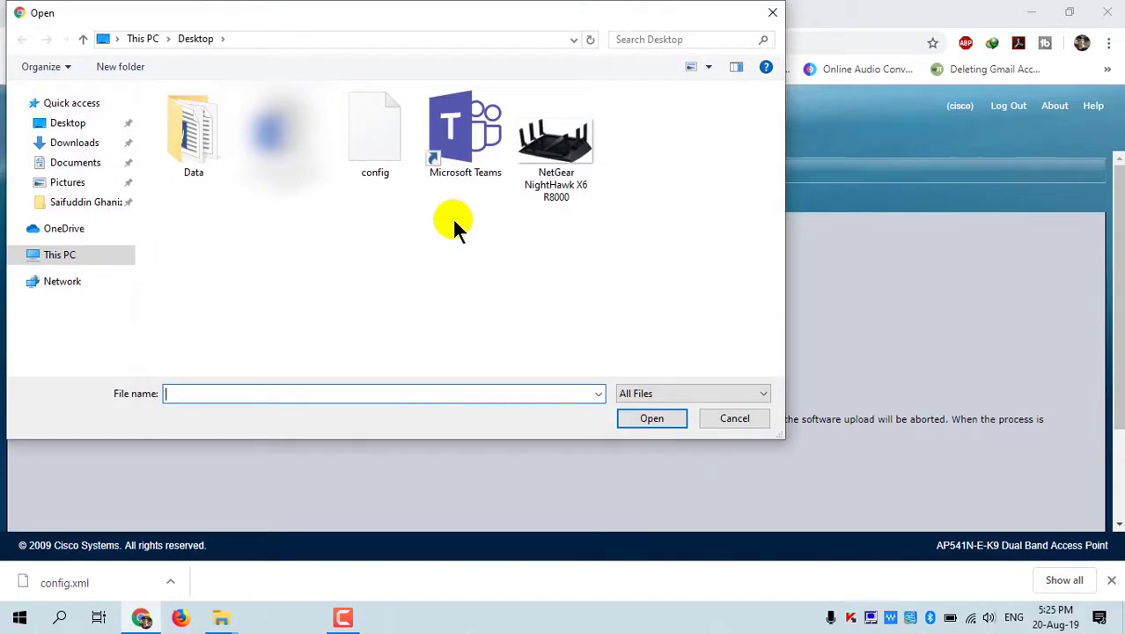
left_click(387, 160)
left_click(653, 419)
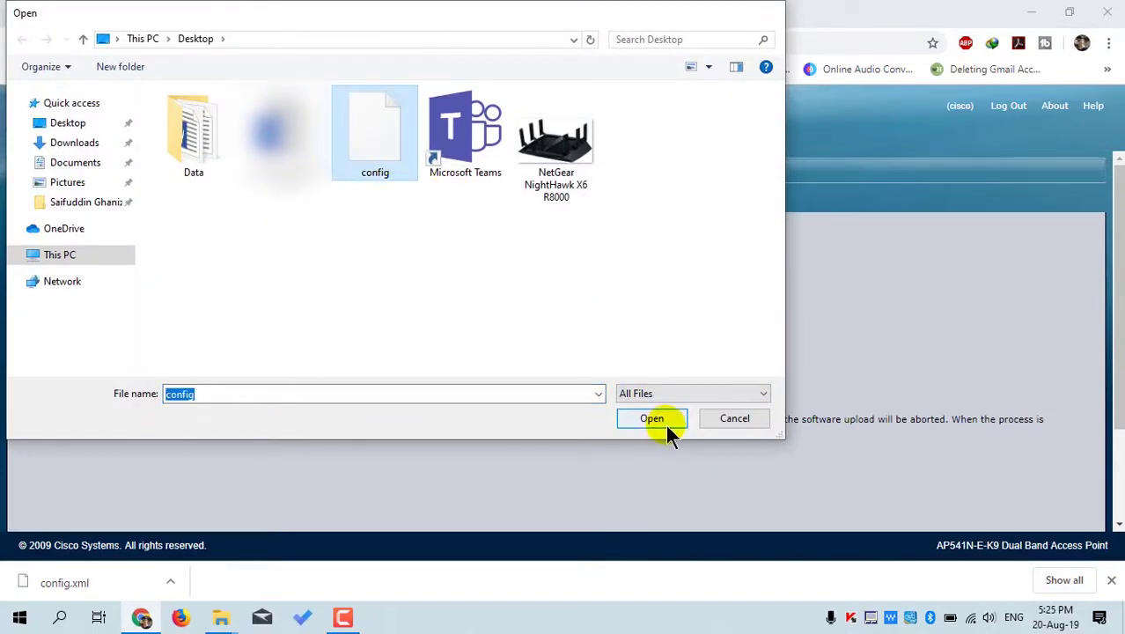
left_click(180, 409)
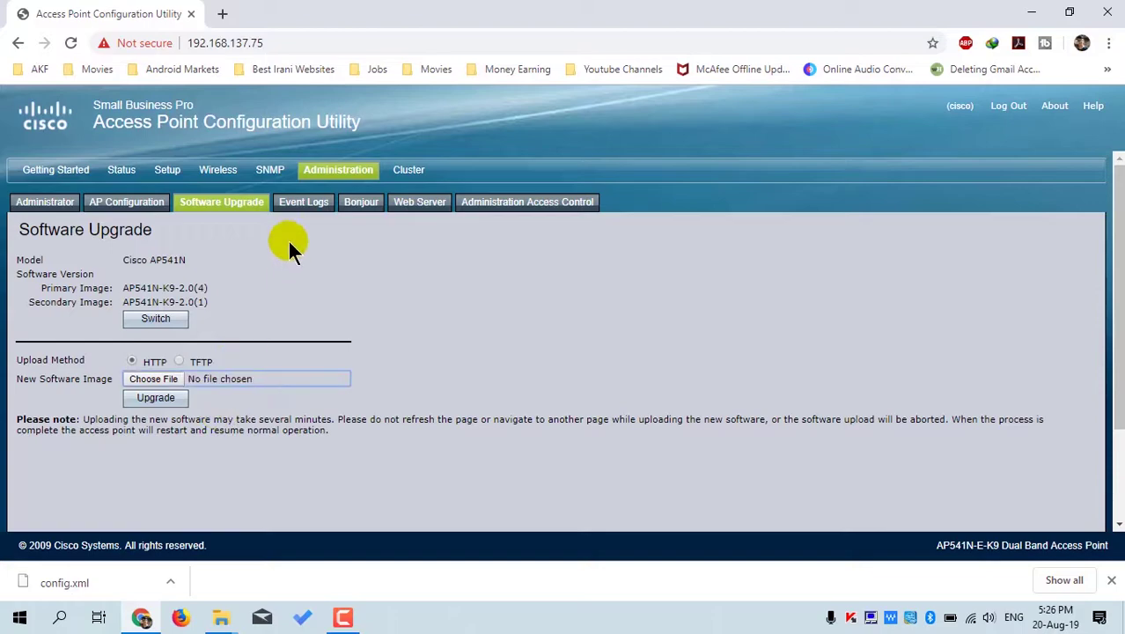
left_click(302, 205)
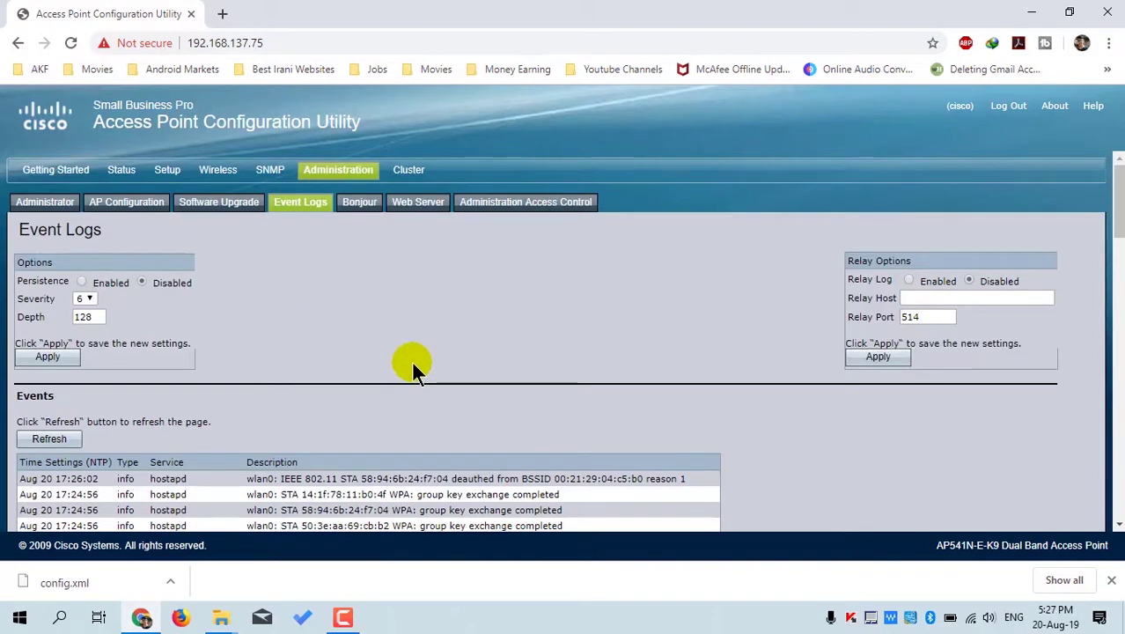
scroll(411, 360, "down", 10)
scroll(411, 359, "down", 10)
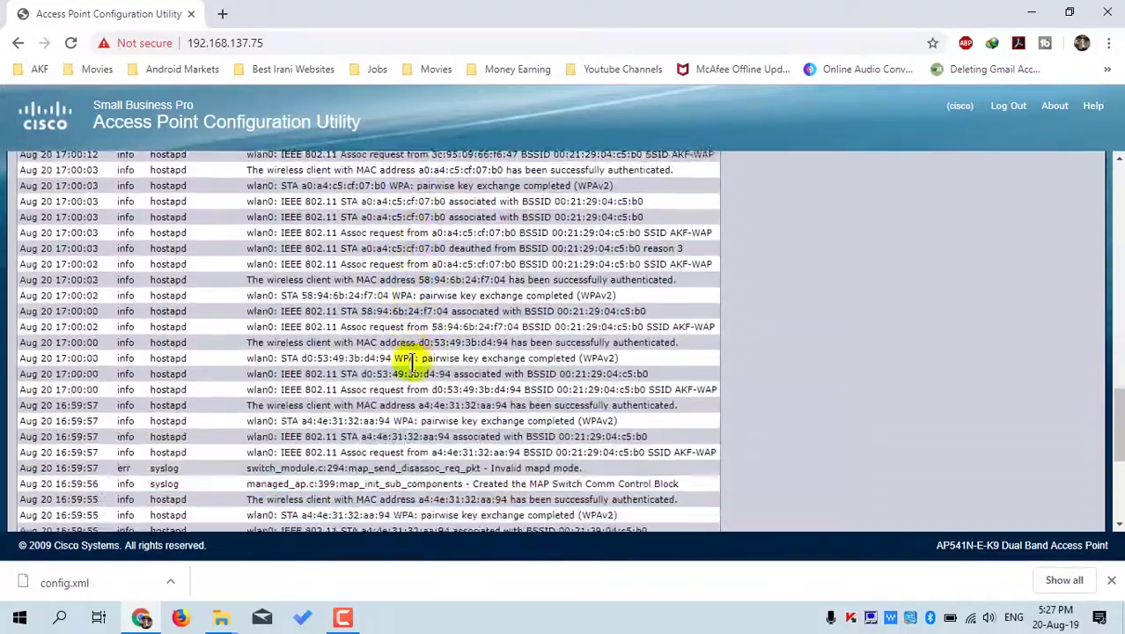
scroll(411, 361, "up", 20)
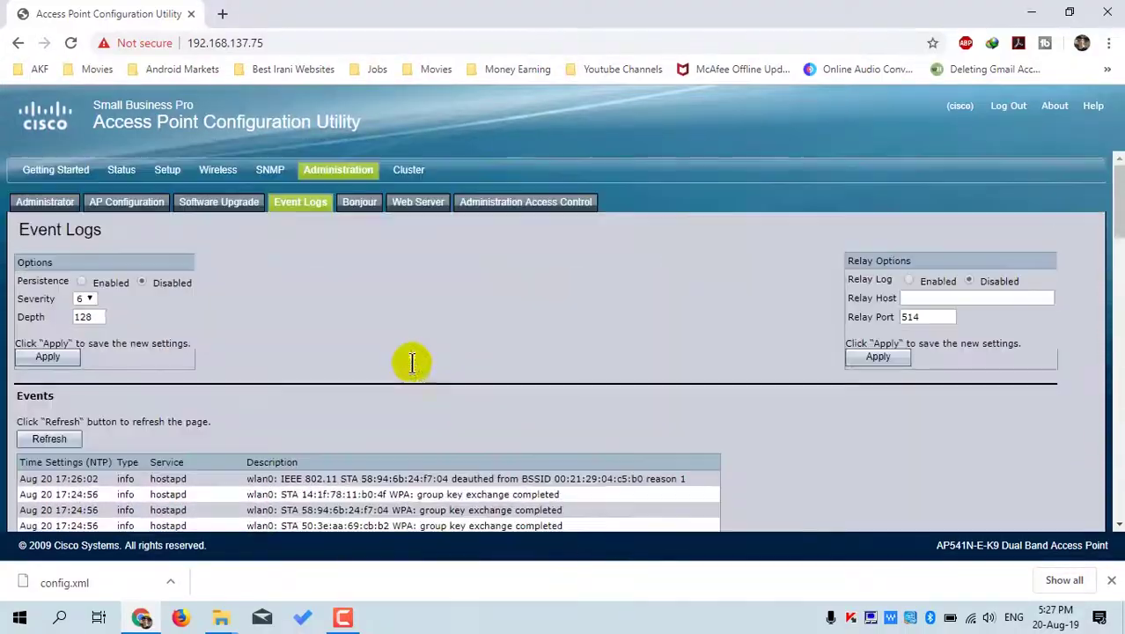